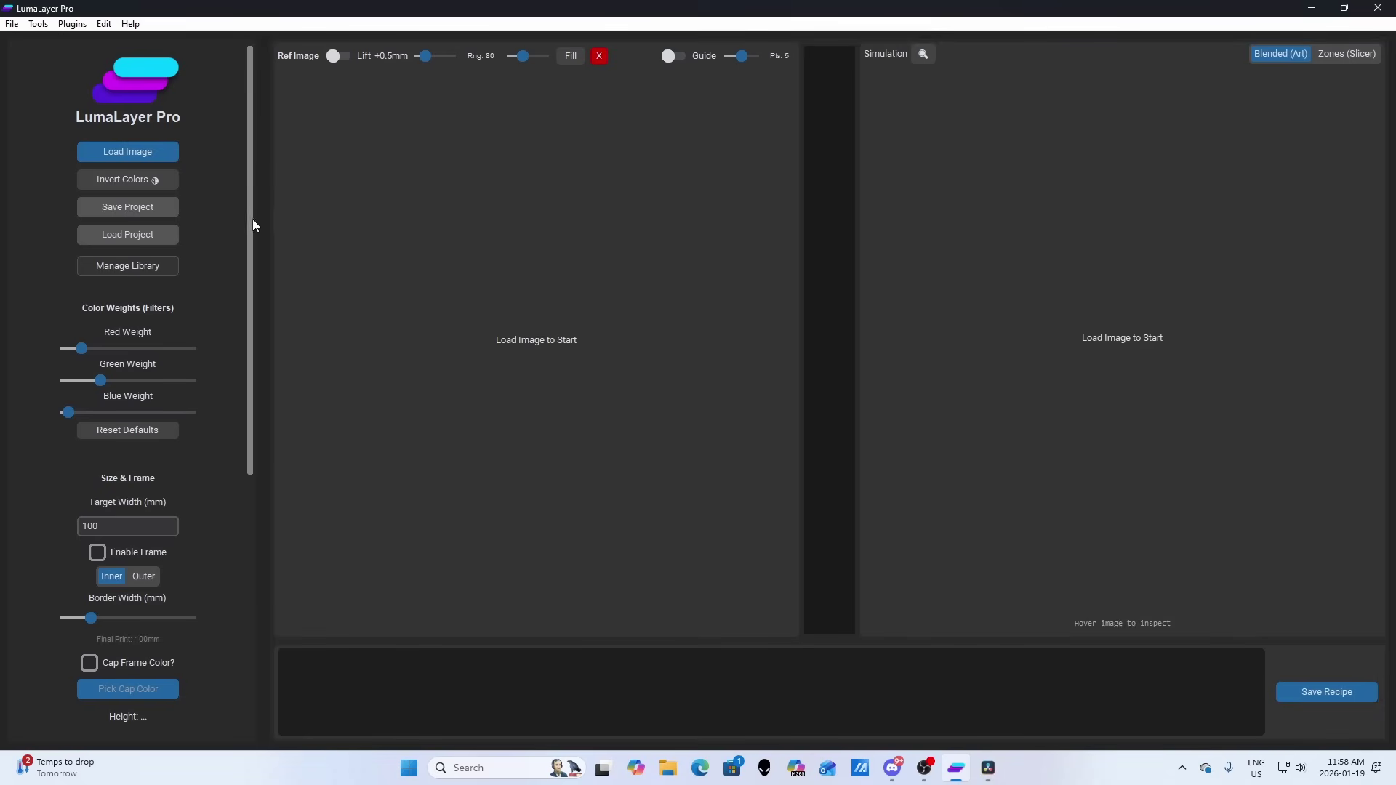
left_click_drag(253, 259, 283, 192)
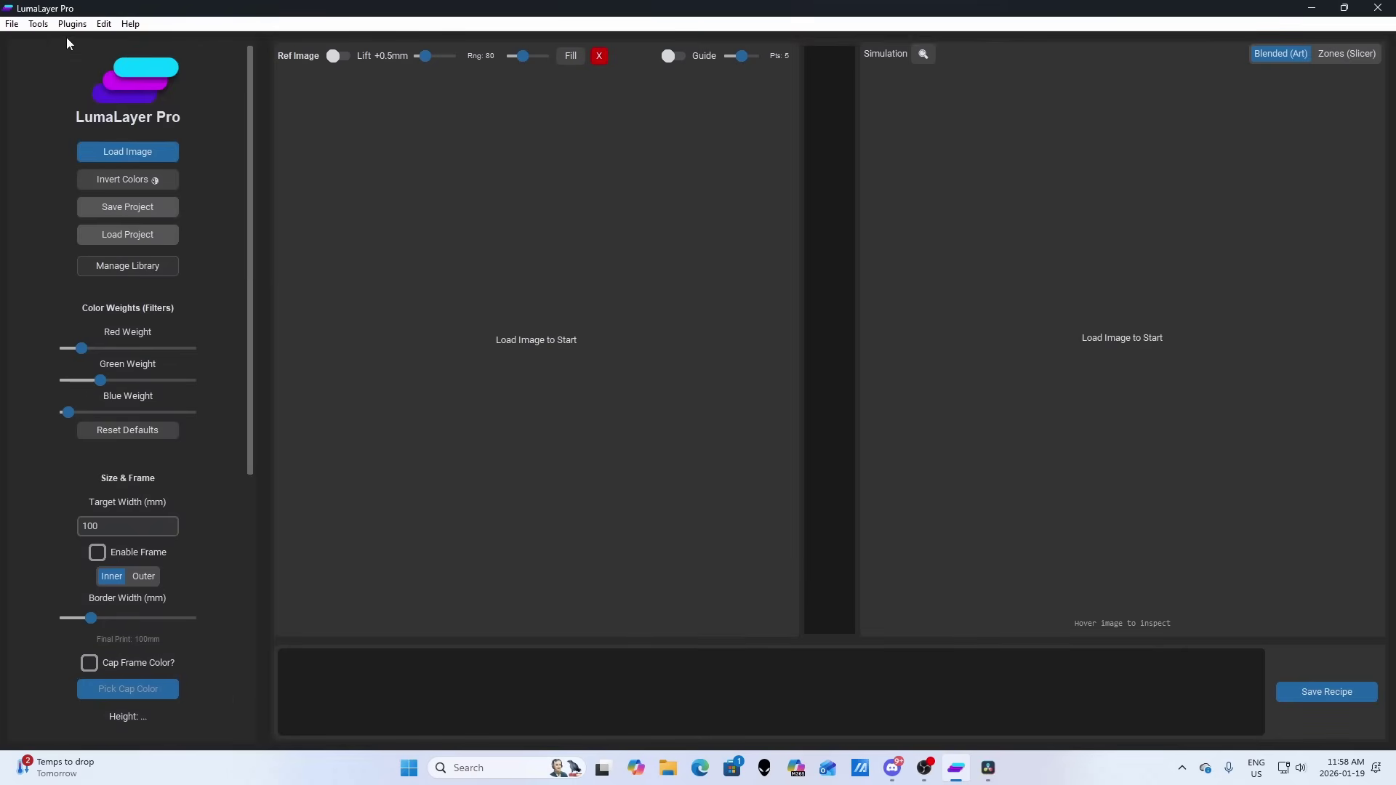
left_click(10, 24)
mouse_move(66, 27)
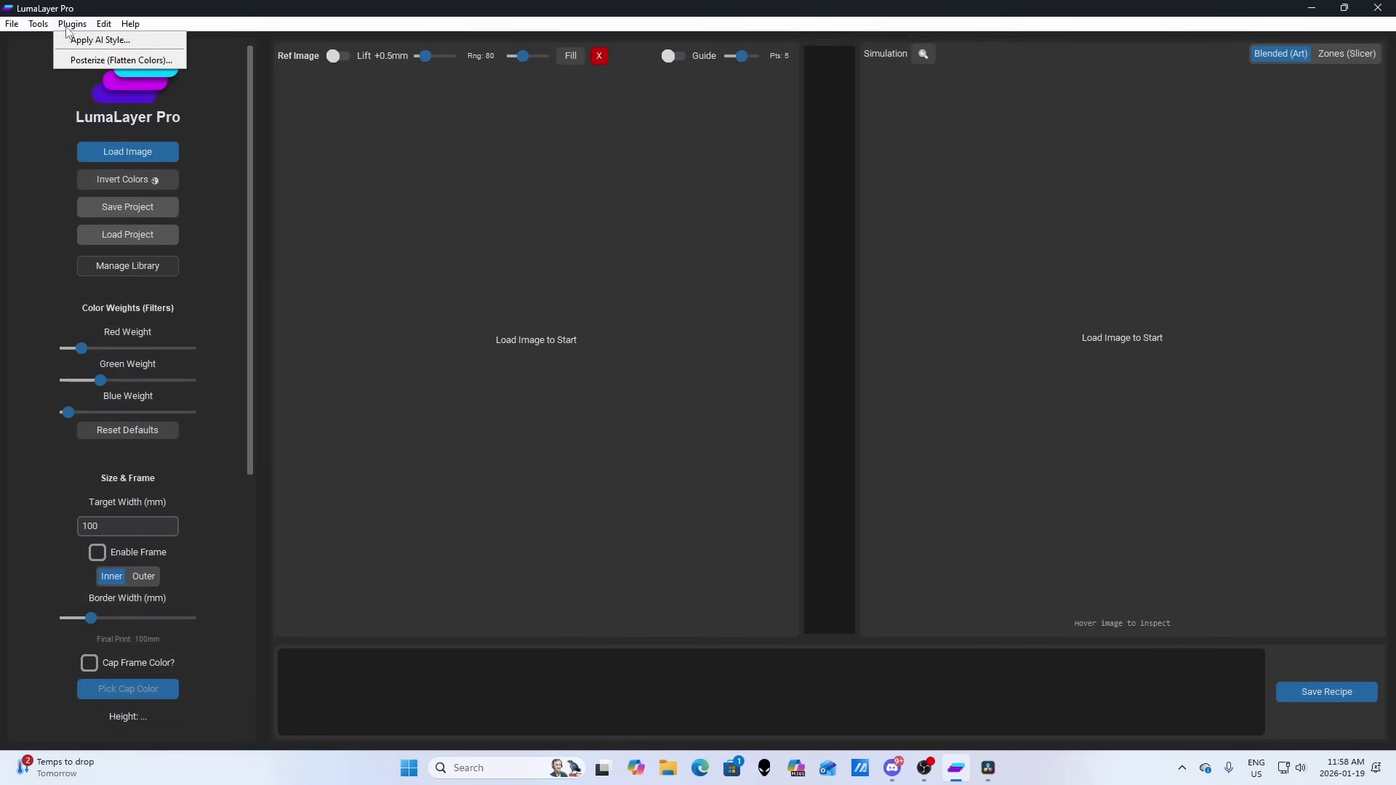
left_click(389, 218)
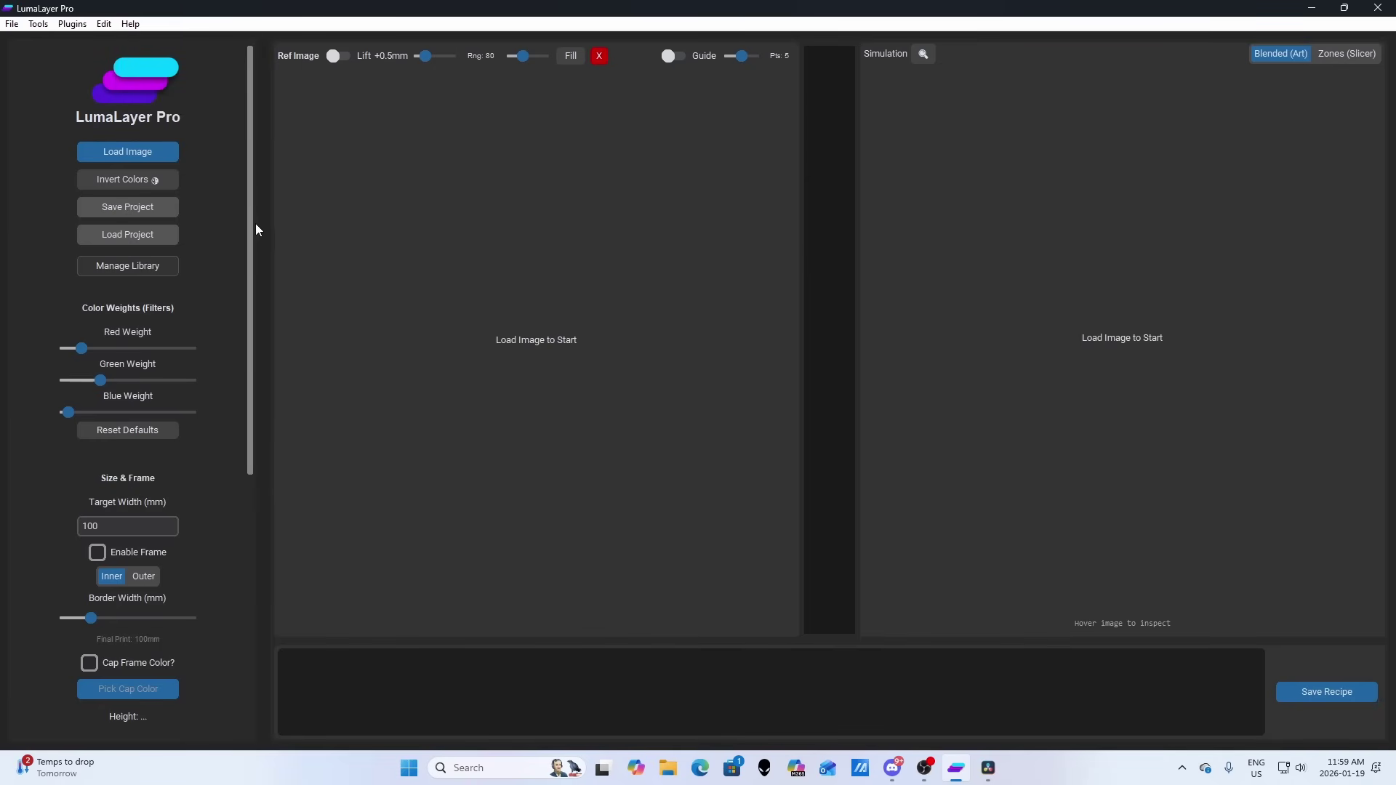
left_click_drag(252, 260, 247, 560)
left_click_drag(243, 487, 246, 403)
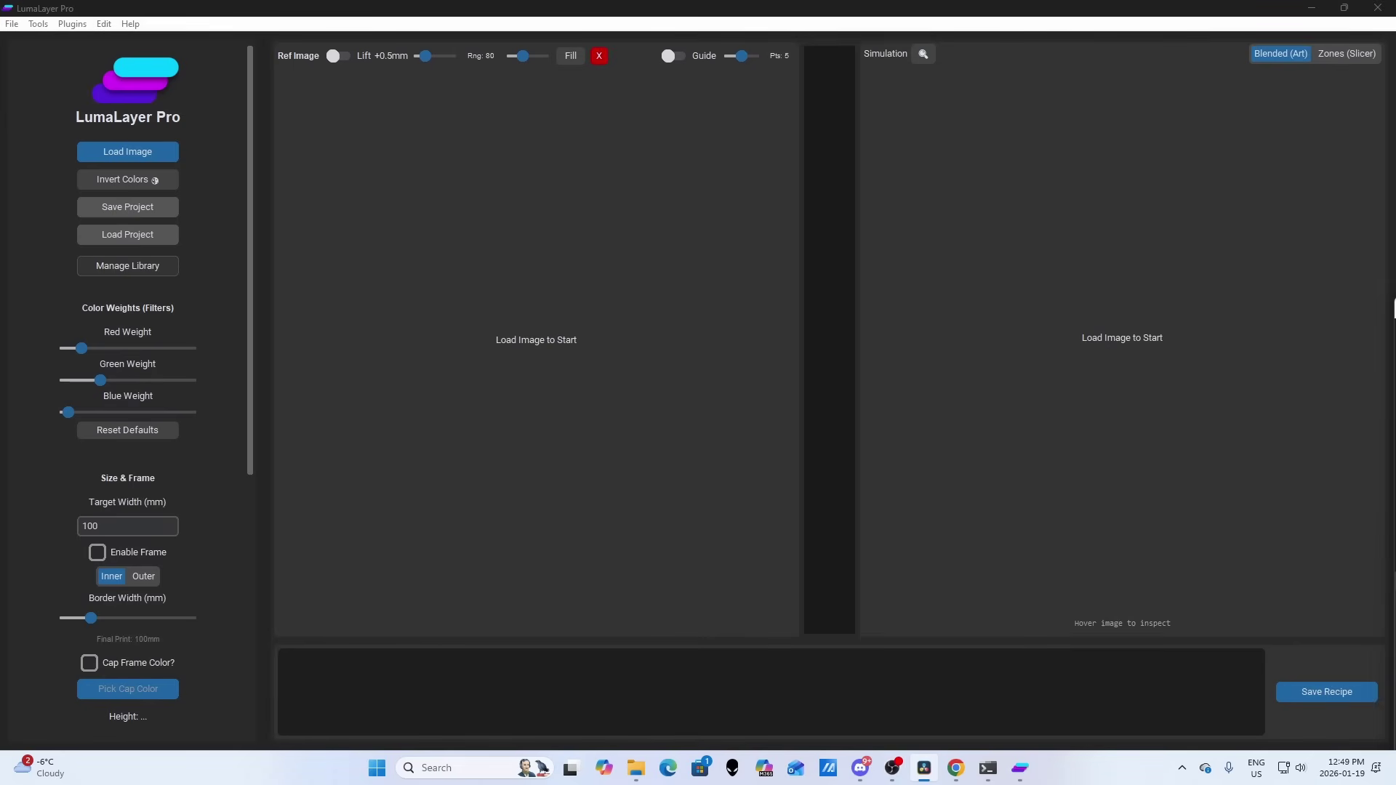
left_click(116, 152)
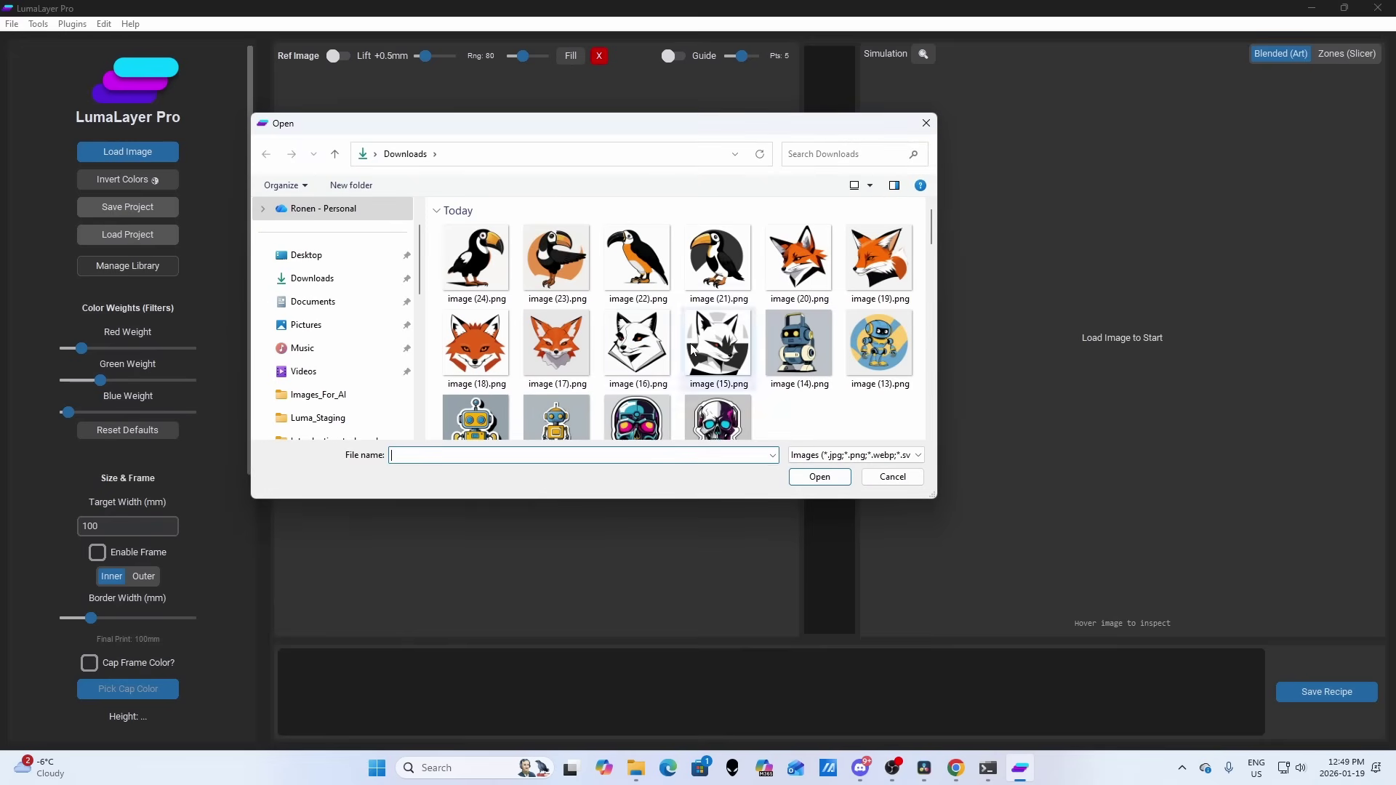
- Load image (21).png, the toucan, and add orange filament swaps at layers 20 and 23
double_click(707, 260)
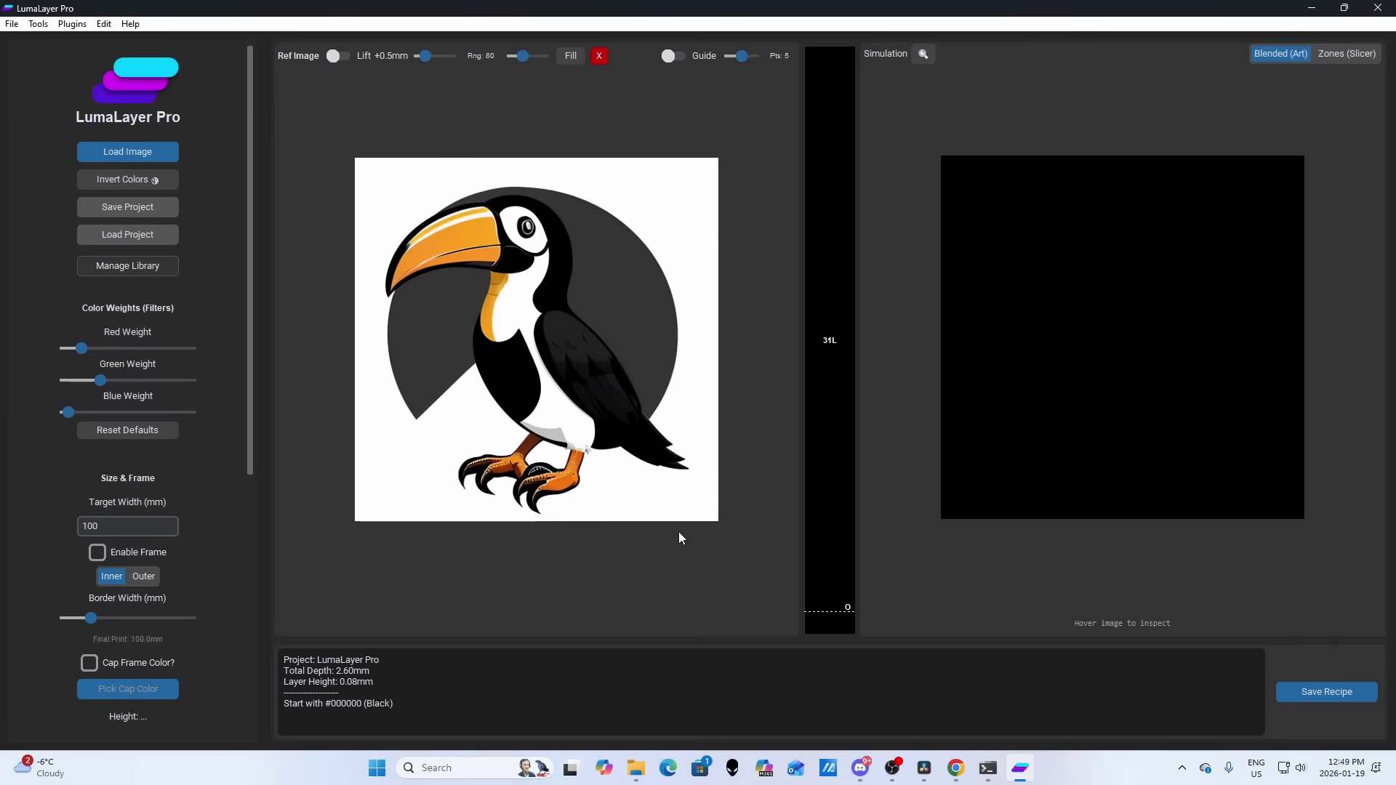
left_click(562, 487)
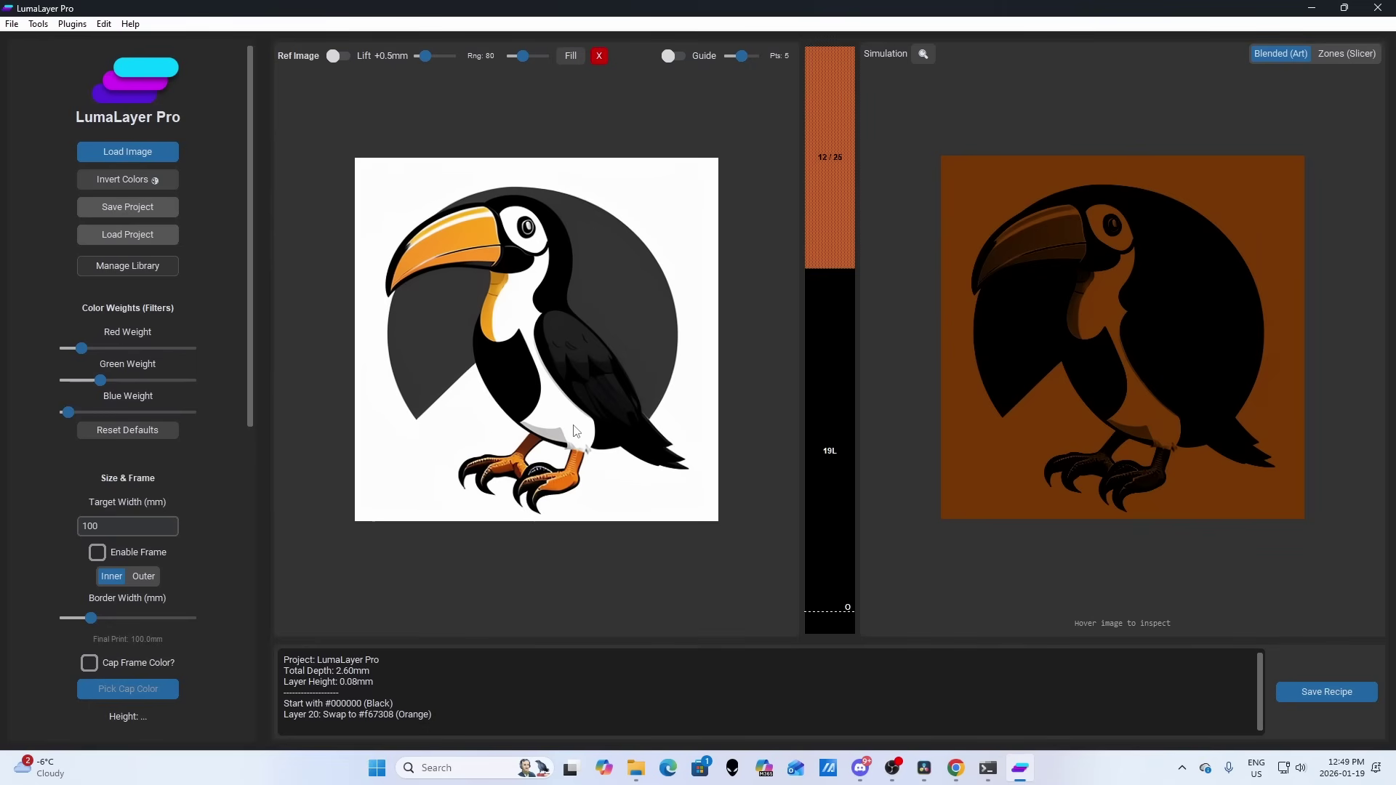
left_click(492, 316)
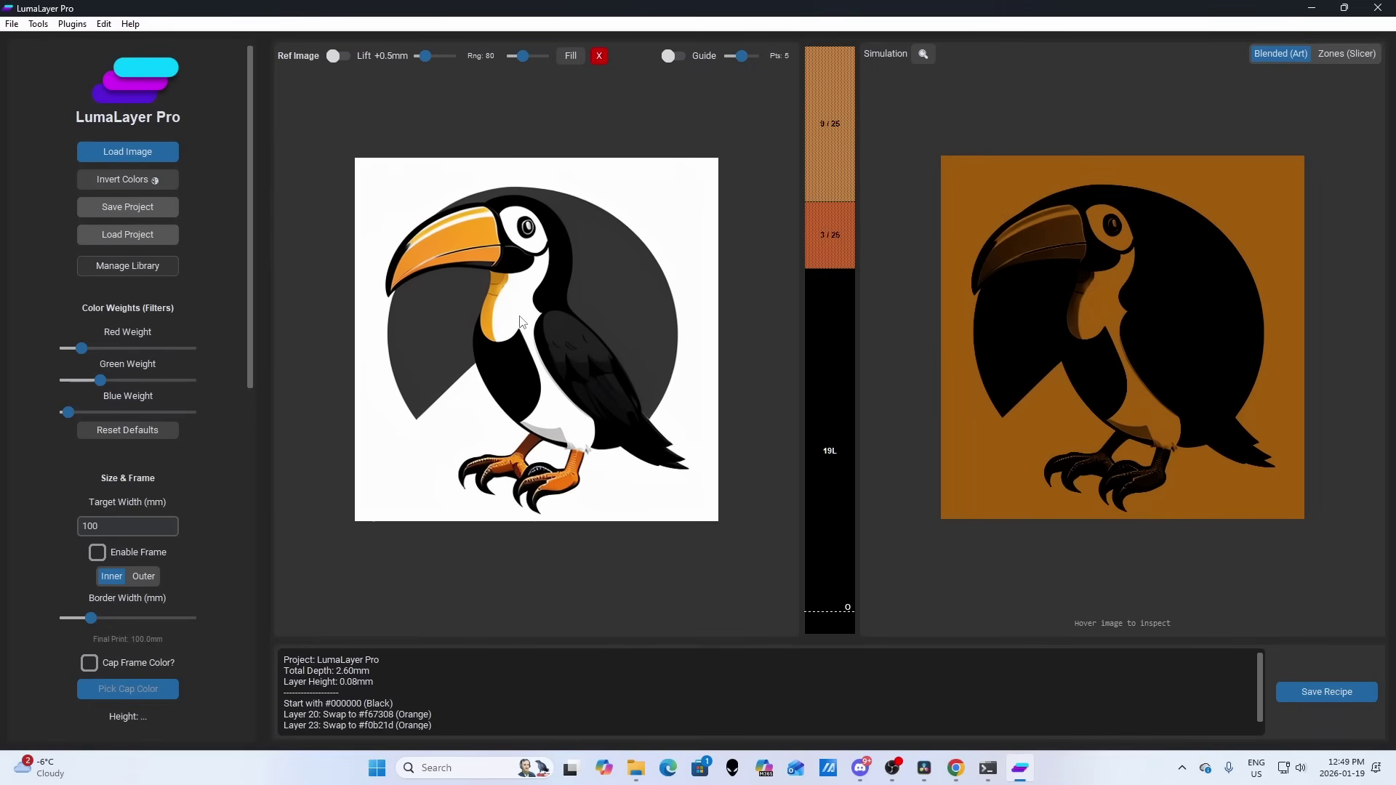
- Show colour zones, add a dark-grey #222223 swap at layer 9, and lower the white start to 1.62mm
left_click(1344, 54)
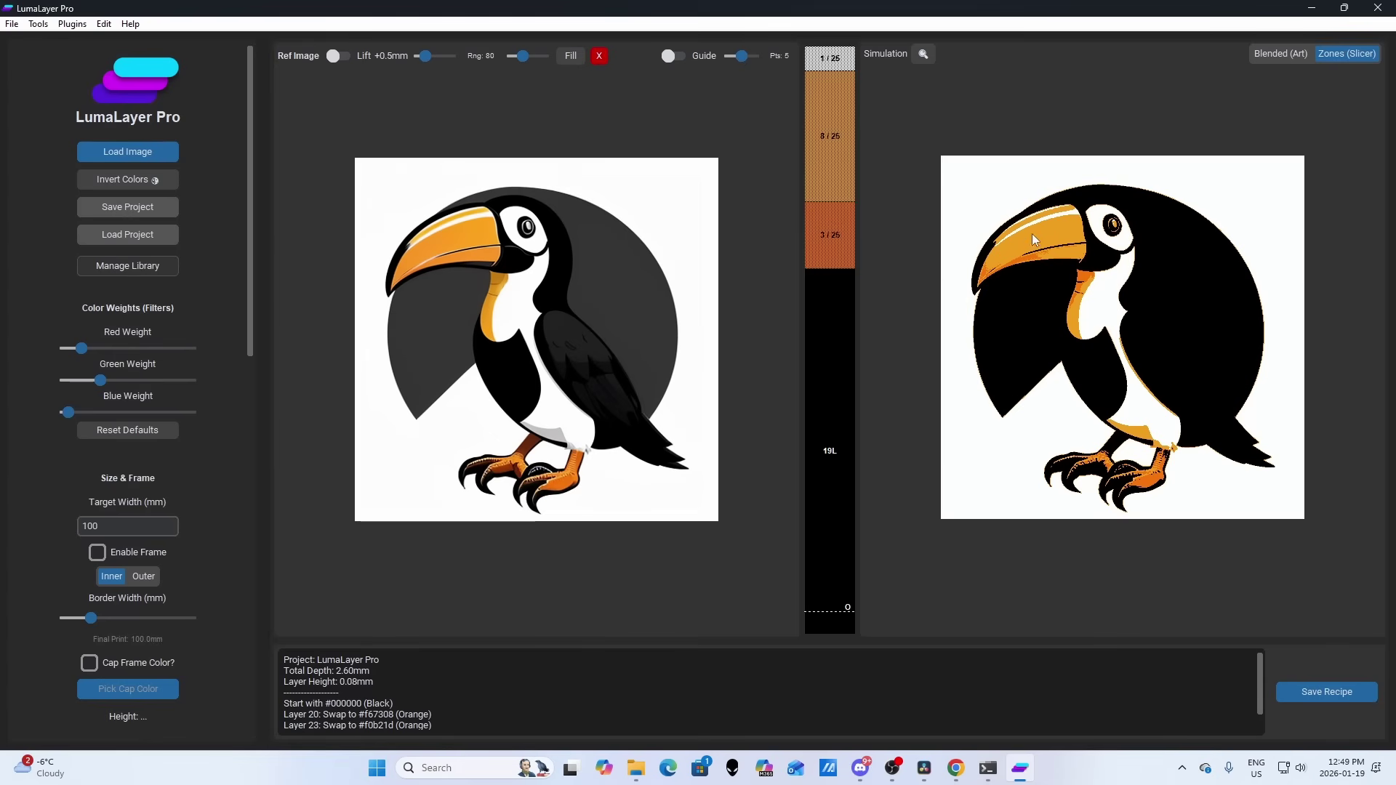
left_click(592, 340)
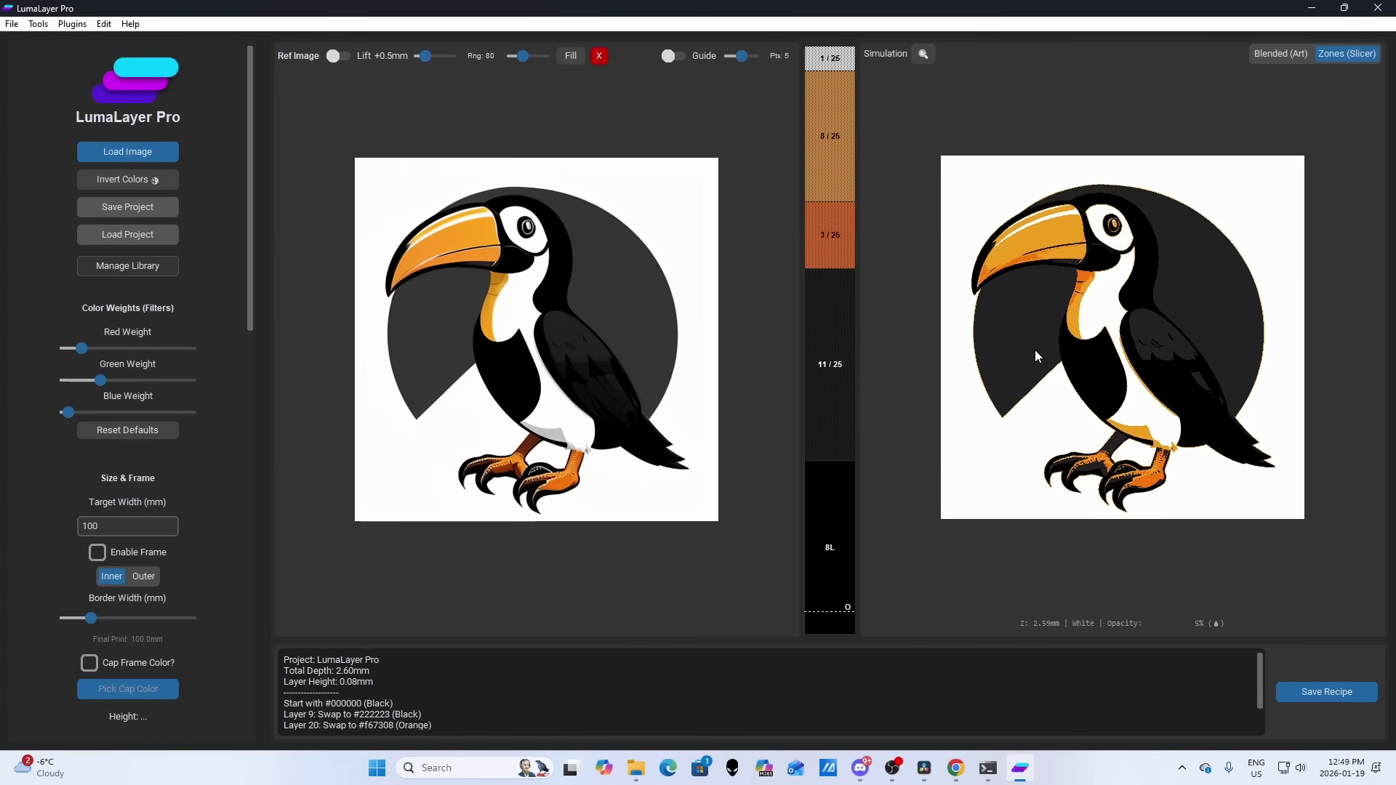
scroll(175, 403, "down", 12)
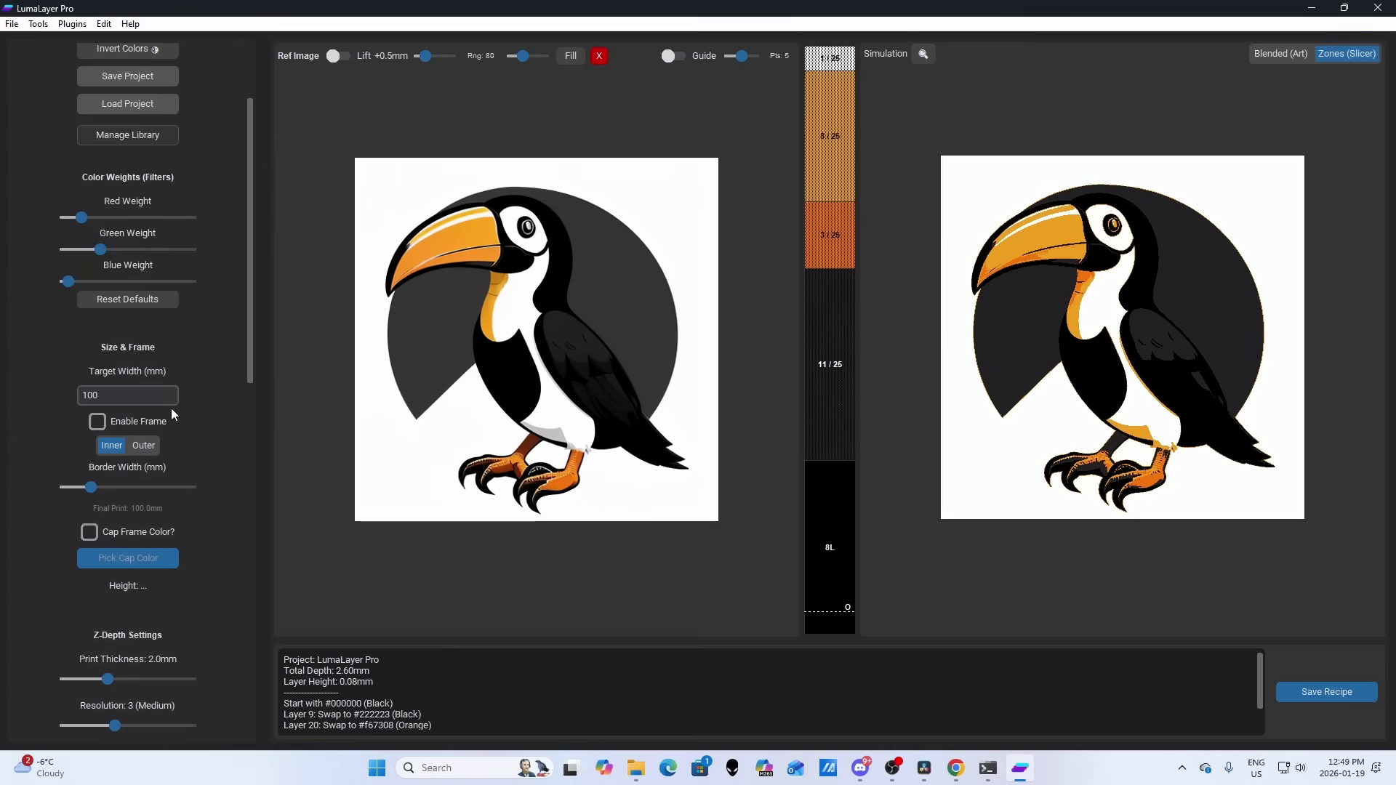
scroll(166, 469, "down", 1)
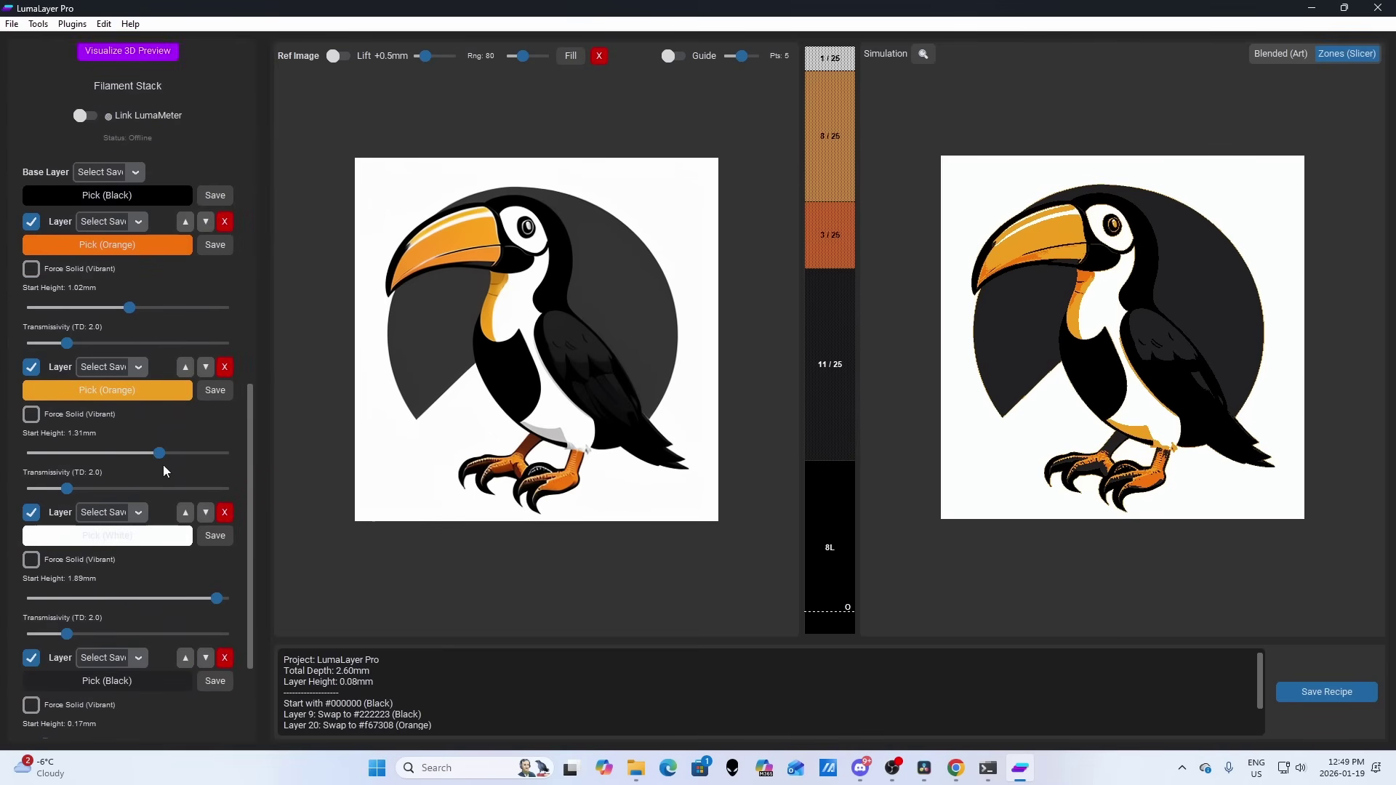
mouse_move(160, 463)
left_mouse_down()
mouse_move(128, 456)
mouse_move(169, 455)
mouse_move(156, 456)
left_mouse_up()
mouse_move(214, 606)
left_mouse_down()
mouse_move(181, 593)
mouse_move(197, 592)
left_mouse_up()
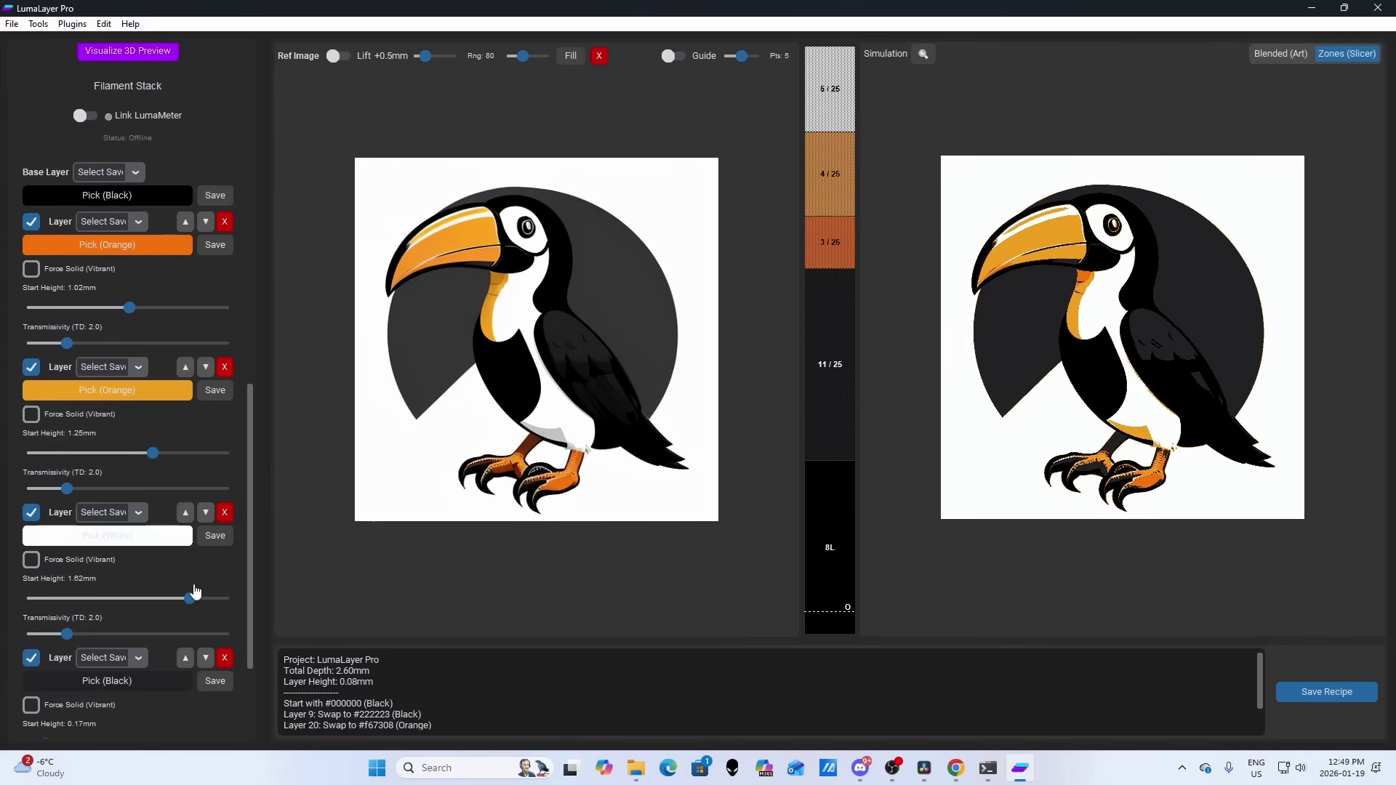
- Add an orange-capped frame placed outside the toucan, making the print 106.0mm wide
scroll(142, 398, "up", 3)
scroll(141, 398, "up", 7)
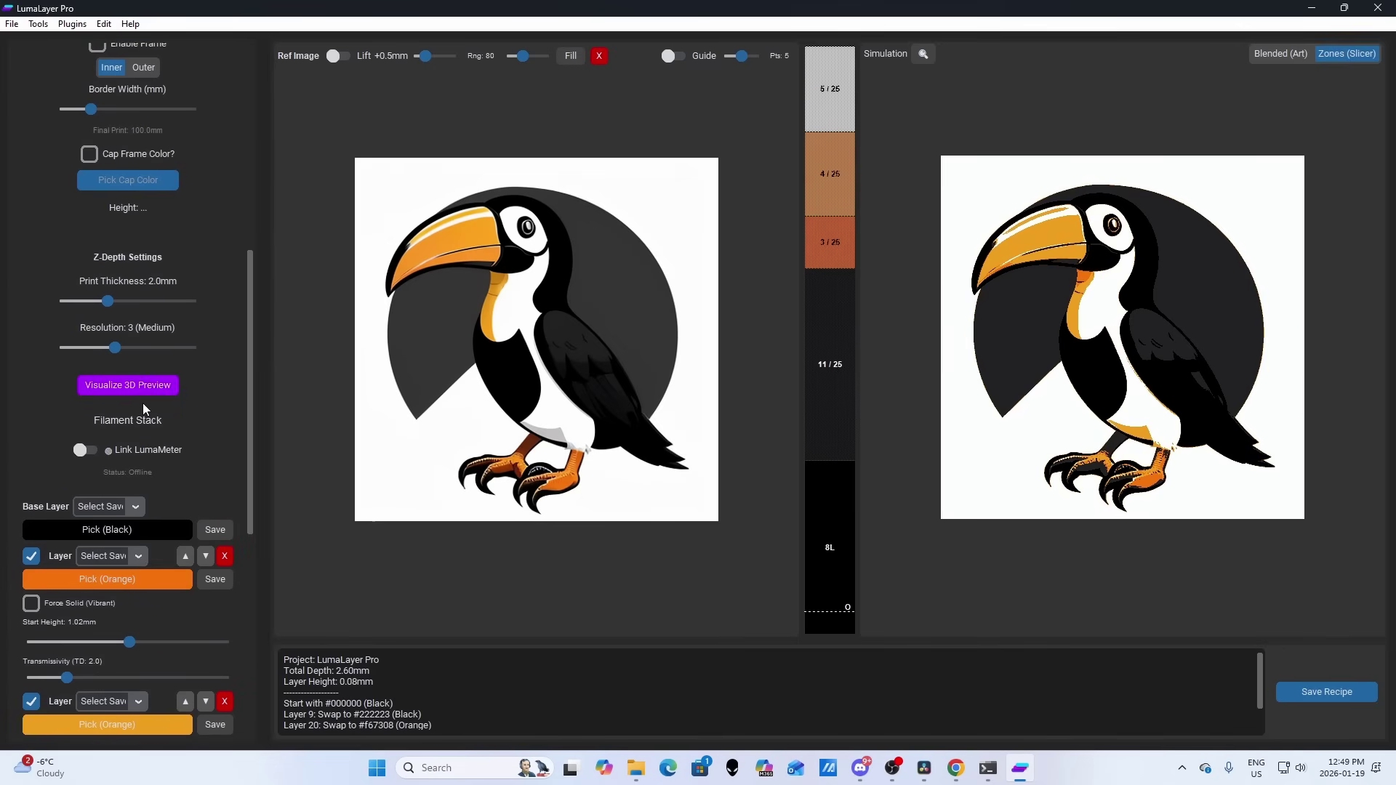
left_click(97, 247)
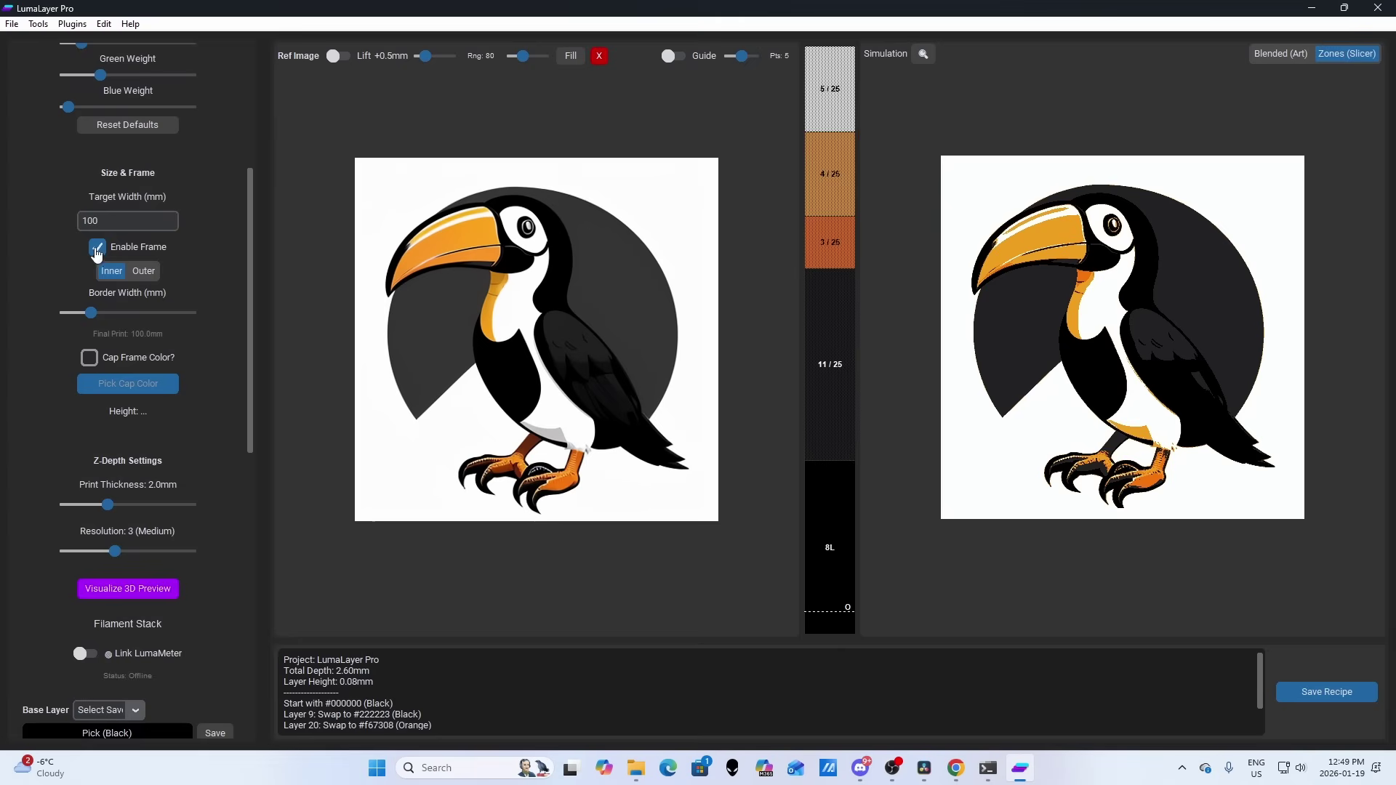
left_click(89, 357)
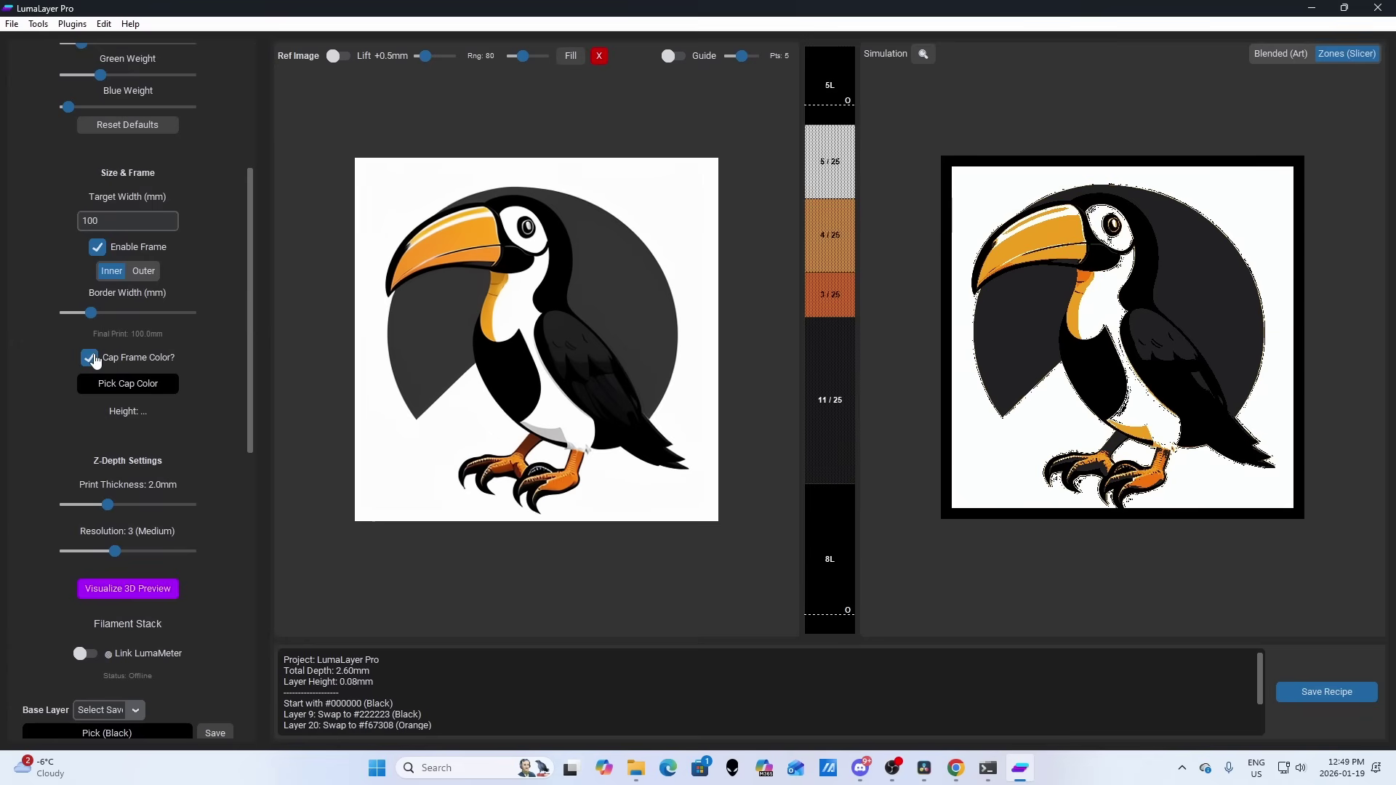
left_click(139, 393)
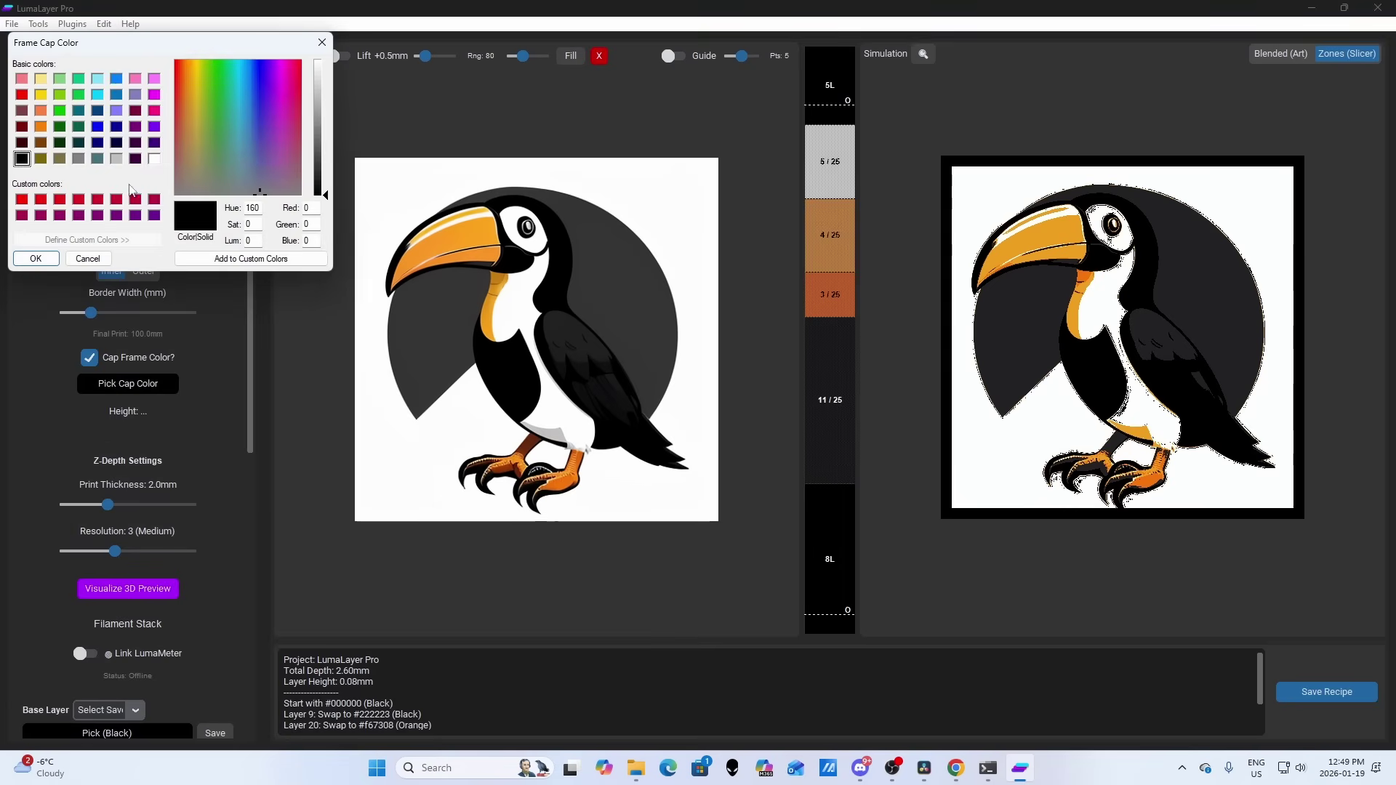
left_click(40, 110)
left_click(35, 259)
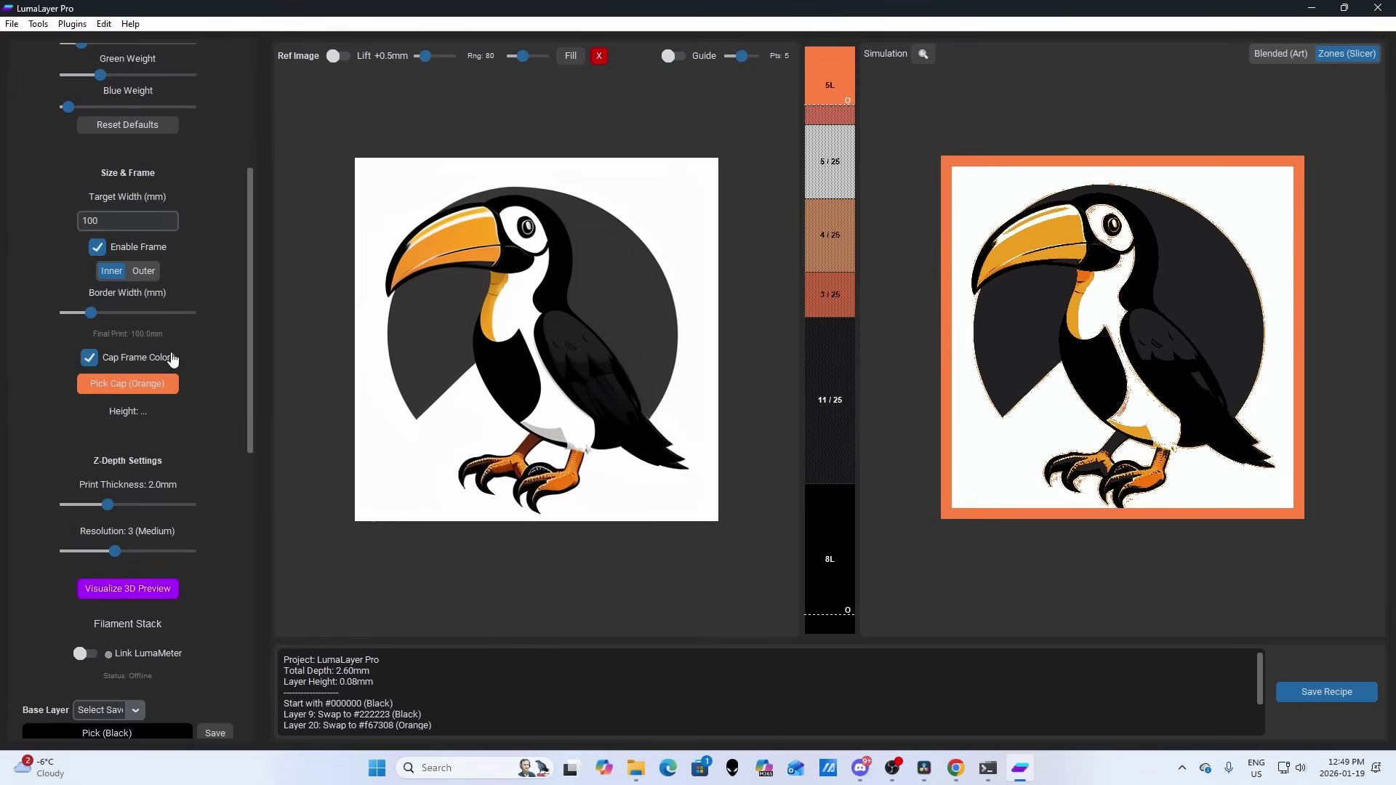
left_click(144, 271)
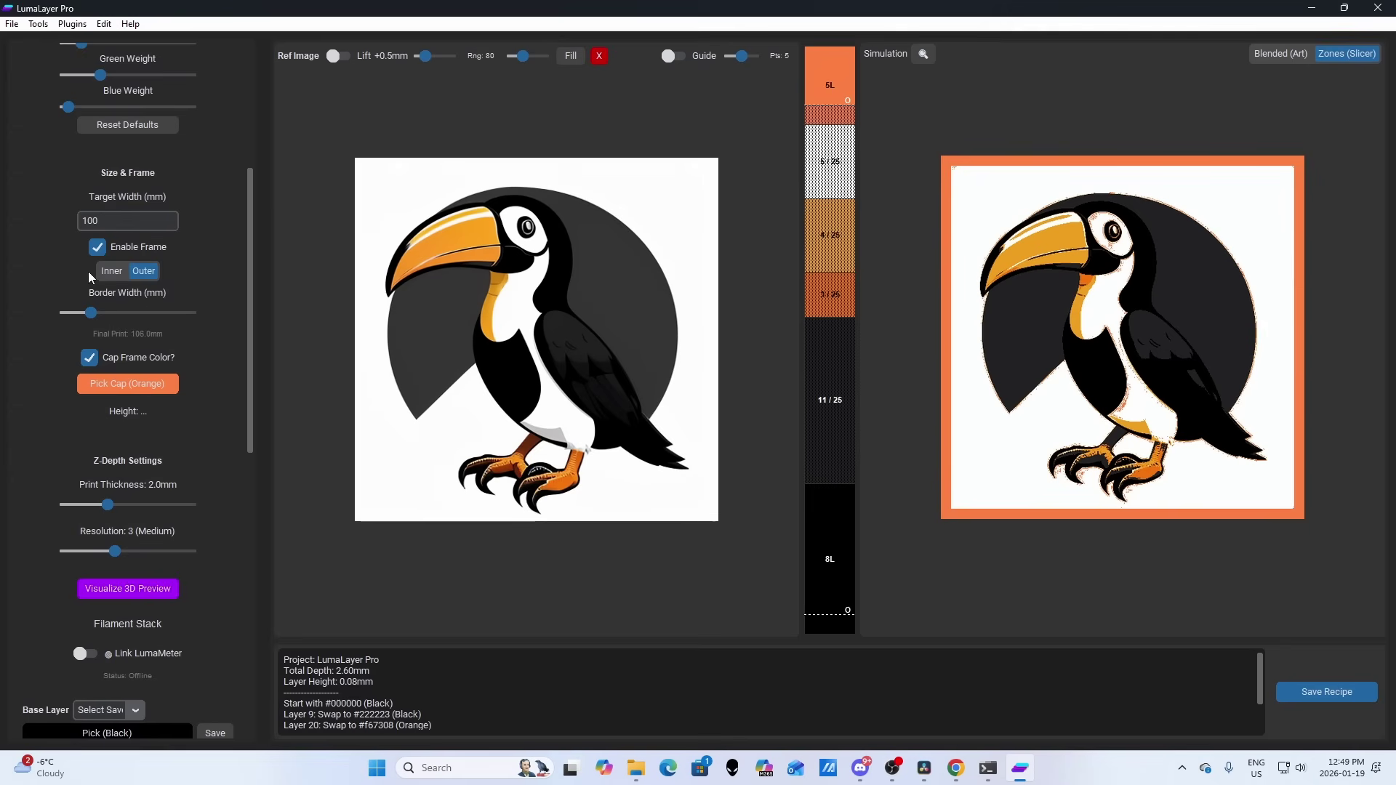
left_click(105, 271)
left_click(144, 272)
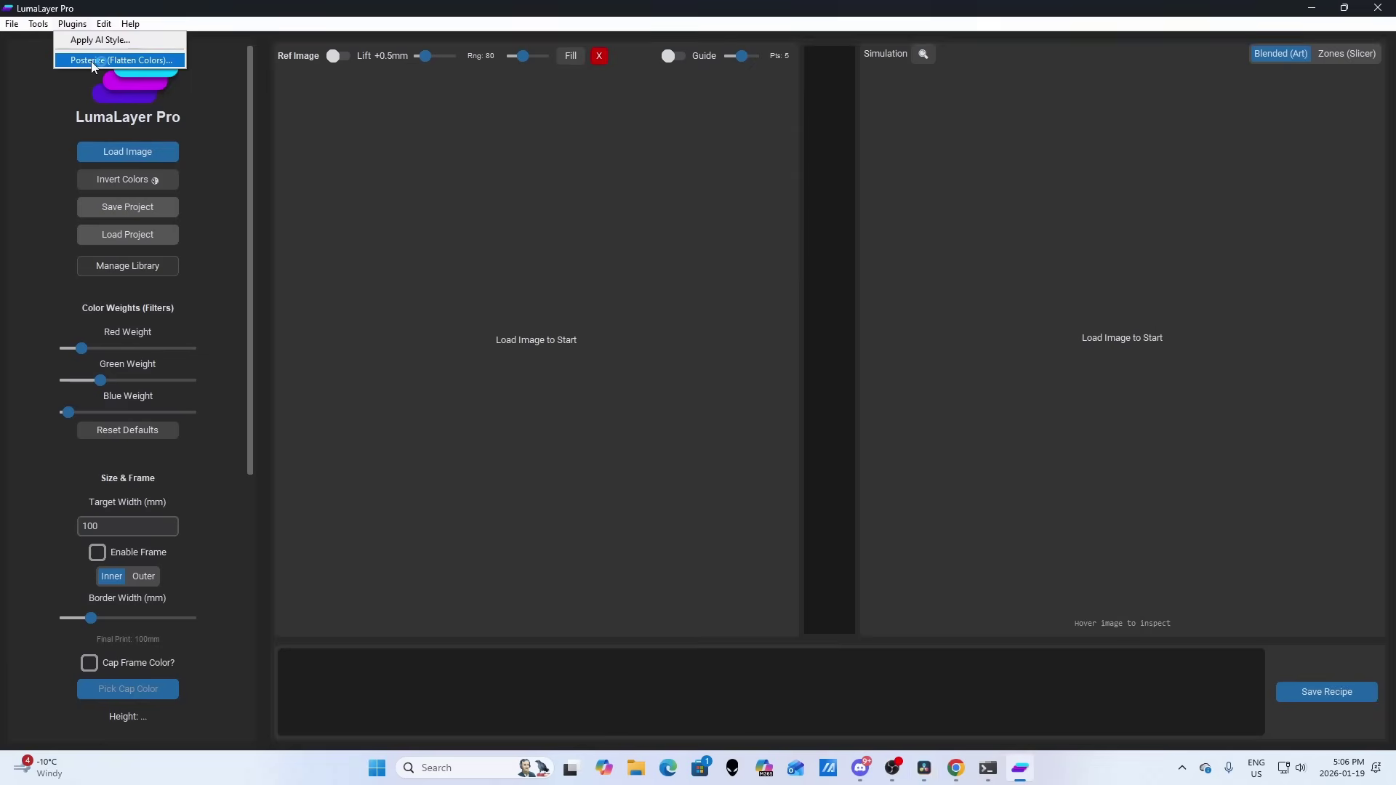
- Try different posterize colour counts on the current image, then close without applying
left_click(92, 60)
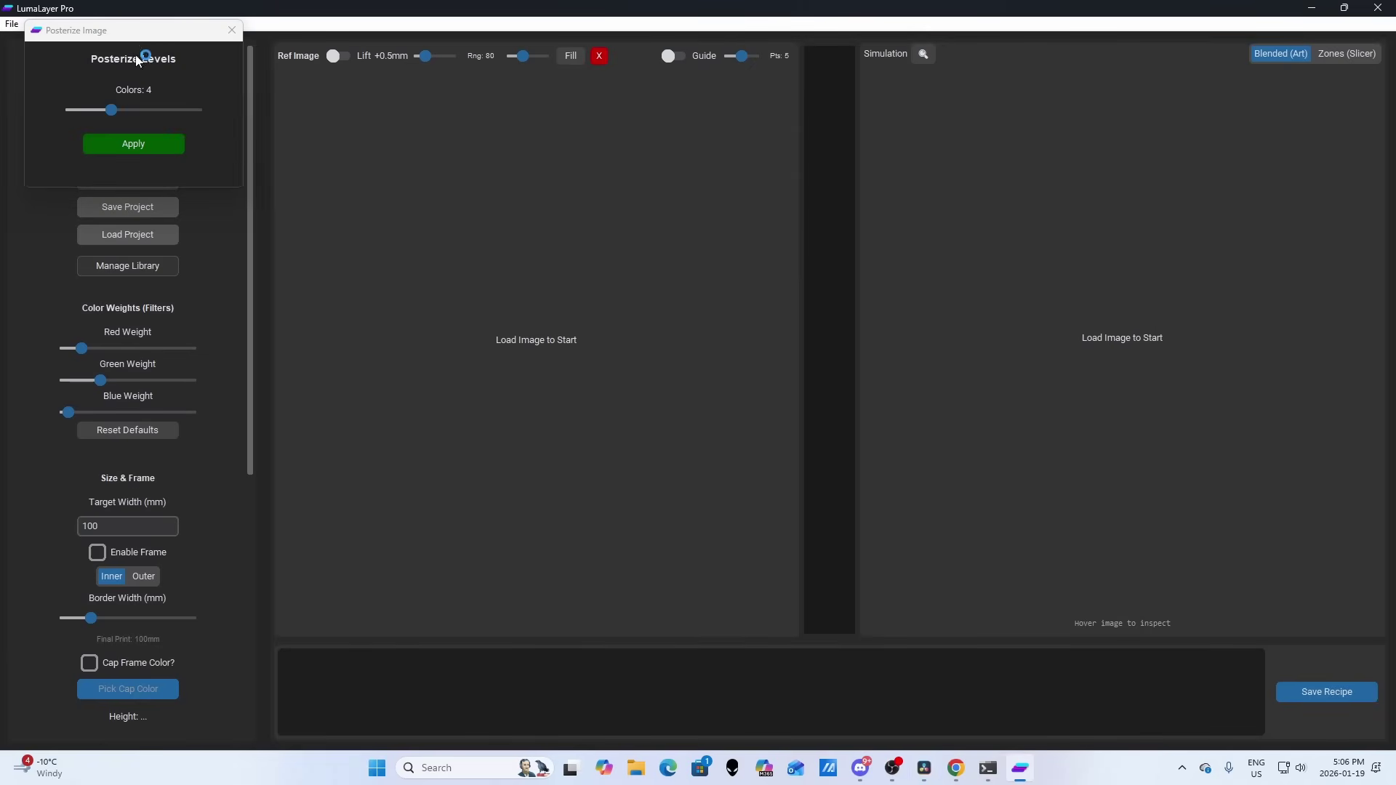
left_click_drag(142, 30, 561, 199)
mouse_move(539, 278)
left_mouse_down()
mouse_move(560, 274)
mouse_move(501, 274)
mouse_move(541, 273)
left_mouse_up()
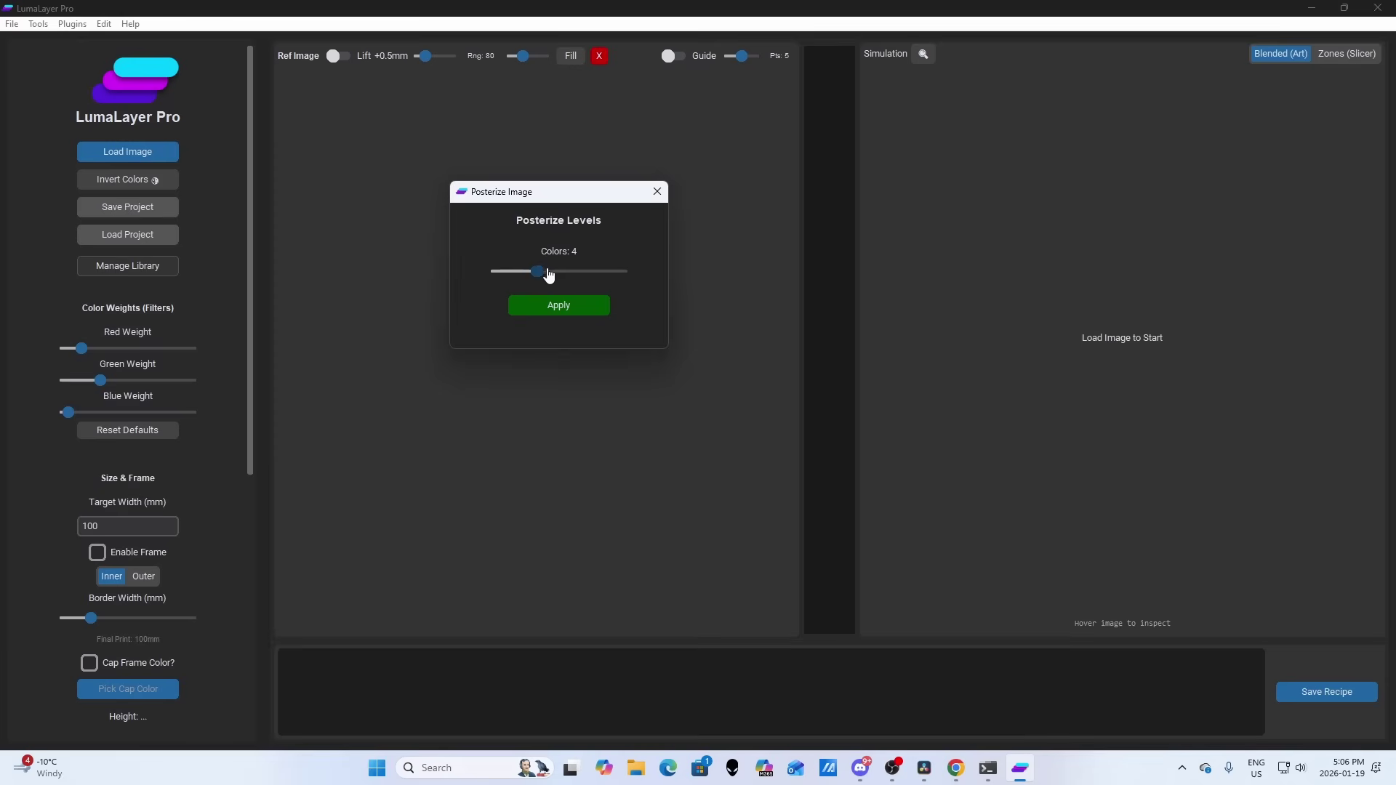
left_click(657, 192)
- Load the red balloon photo
left_click(120, 151)
scroll(711, 302, "down", 10)
scroll(711, 299, "up", 5)
double_click(467, 342)
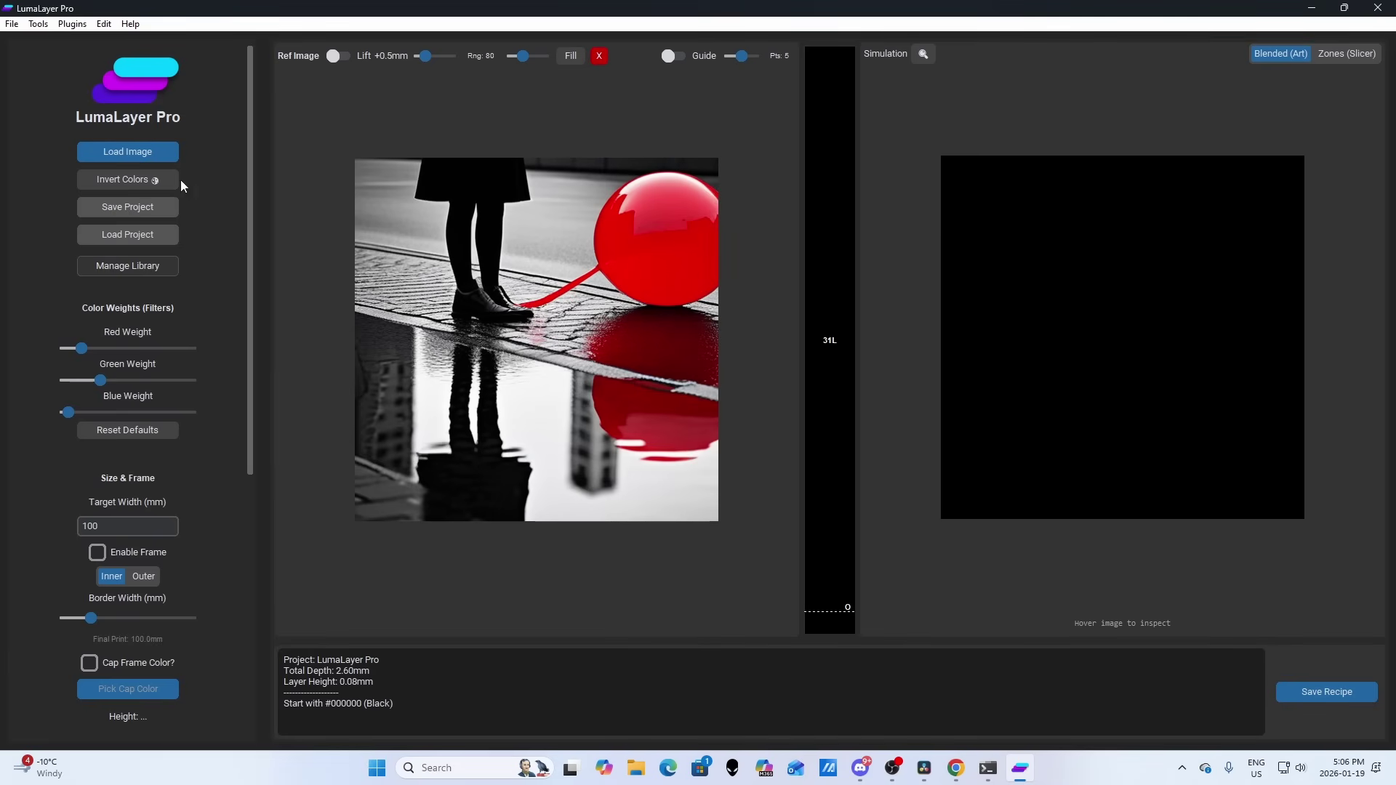
- Posterize the balloon photo to 5 colours, add a red filament layer, and view slicer zones
left_click(82, 25)
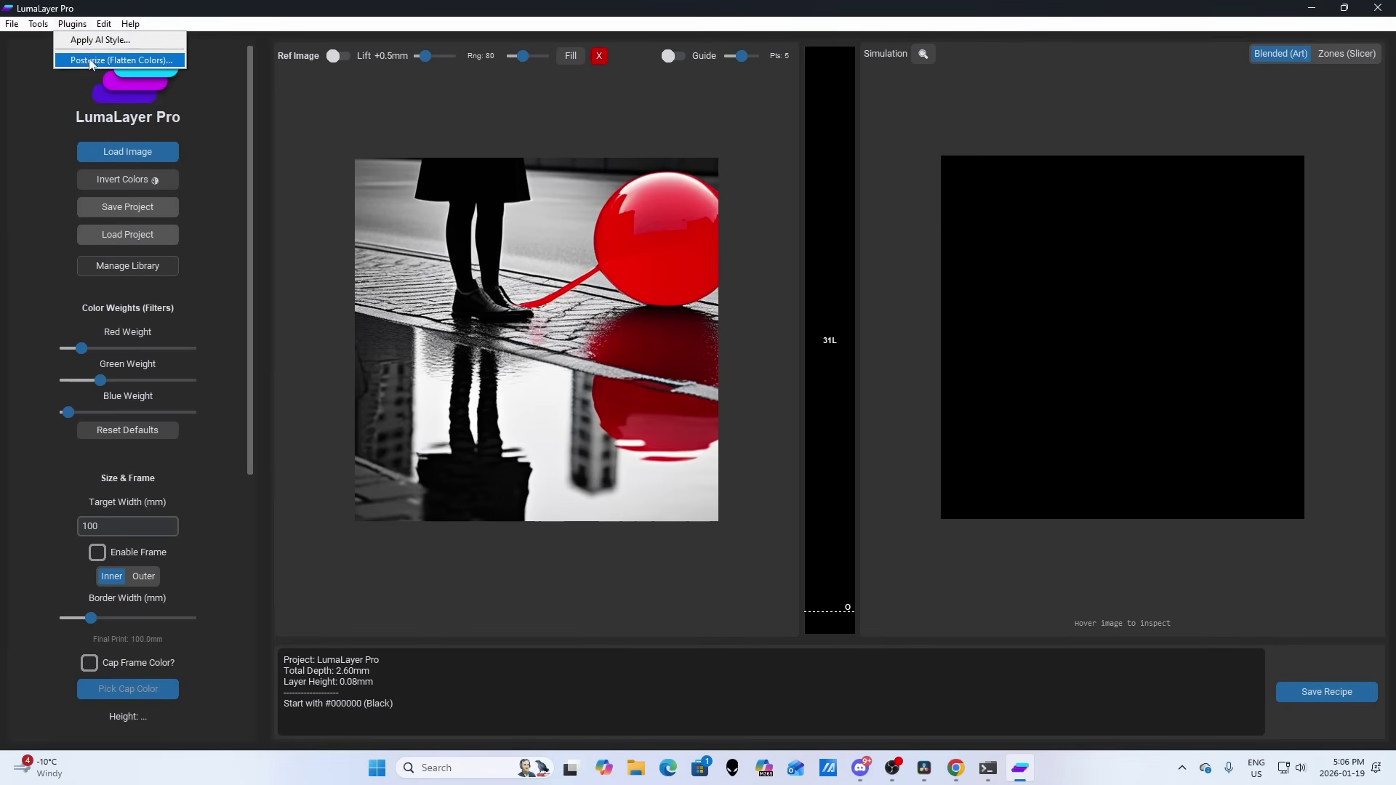
left_click(90, 61)
left_click_drag(187, 62, 865, 180)
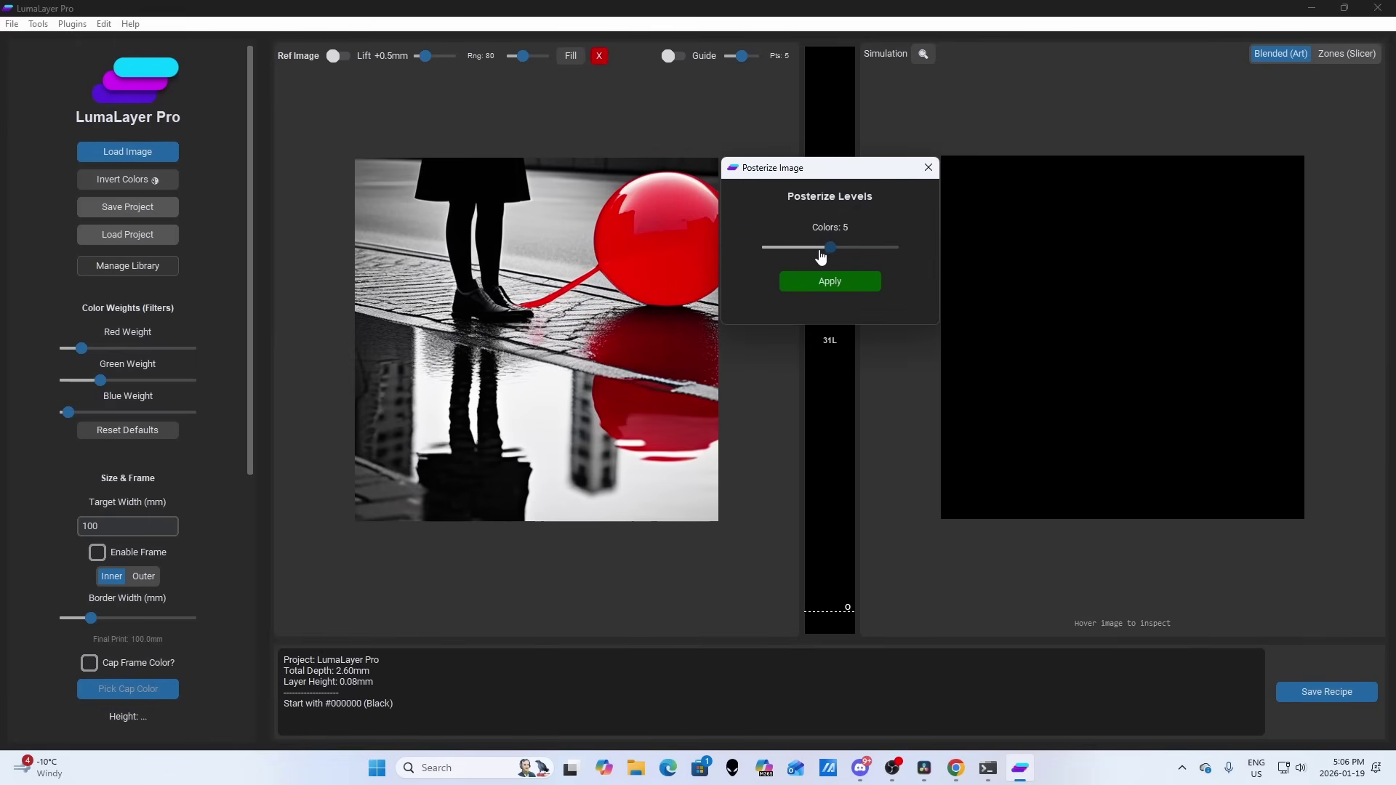
left_click(819, 279)
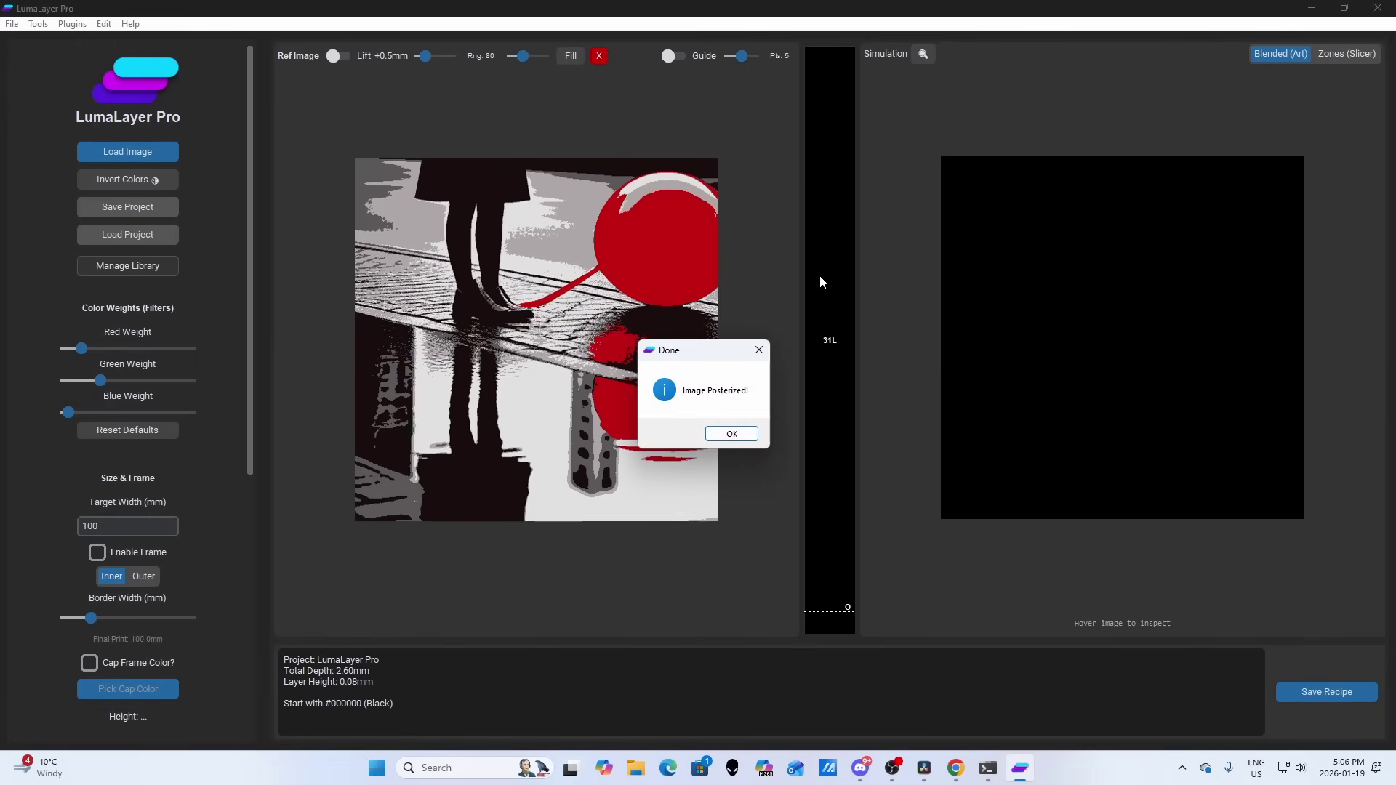
left_click(732, 434)
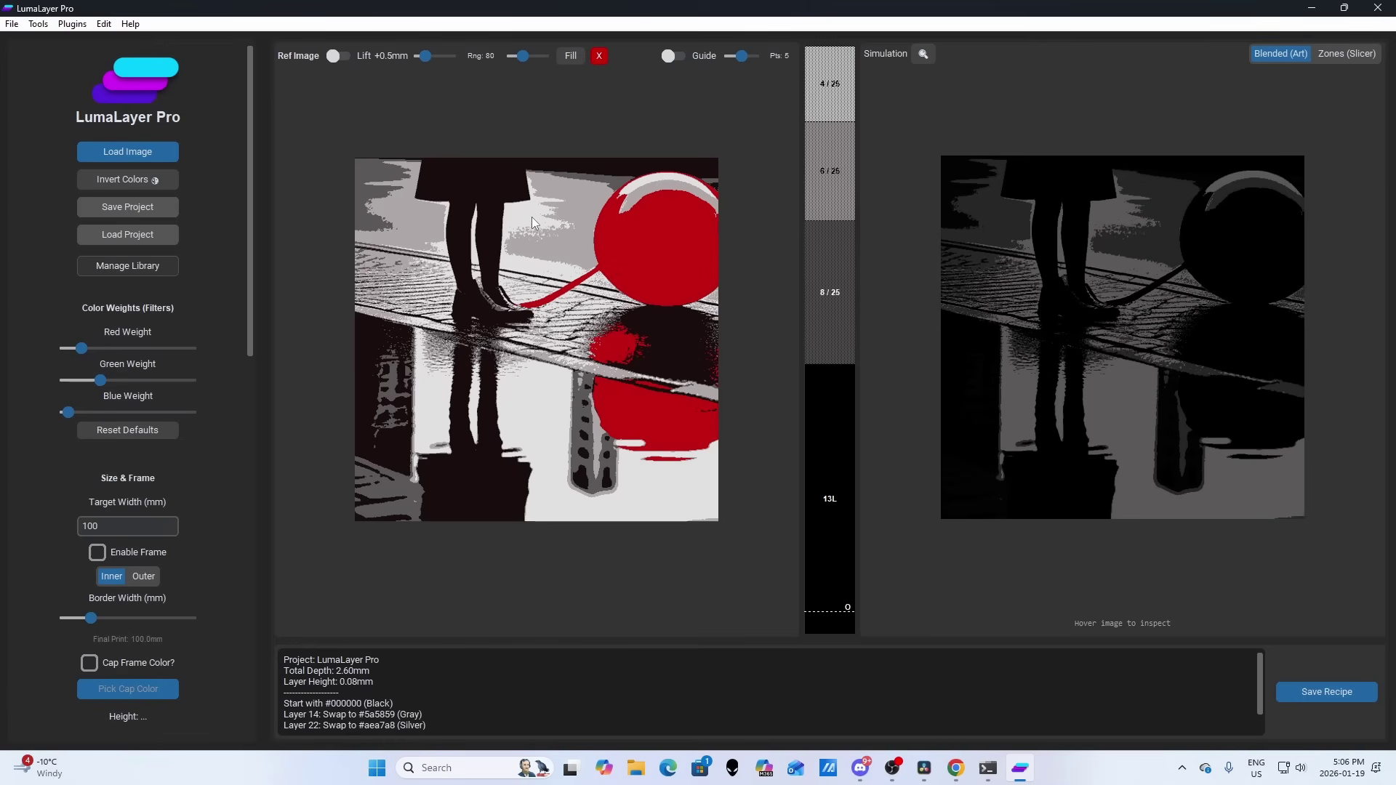
left_click(658, 241)
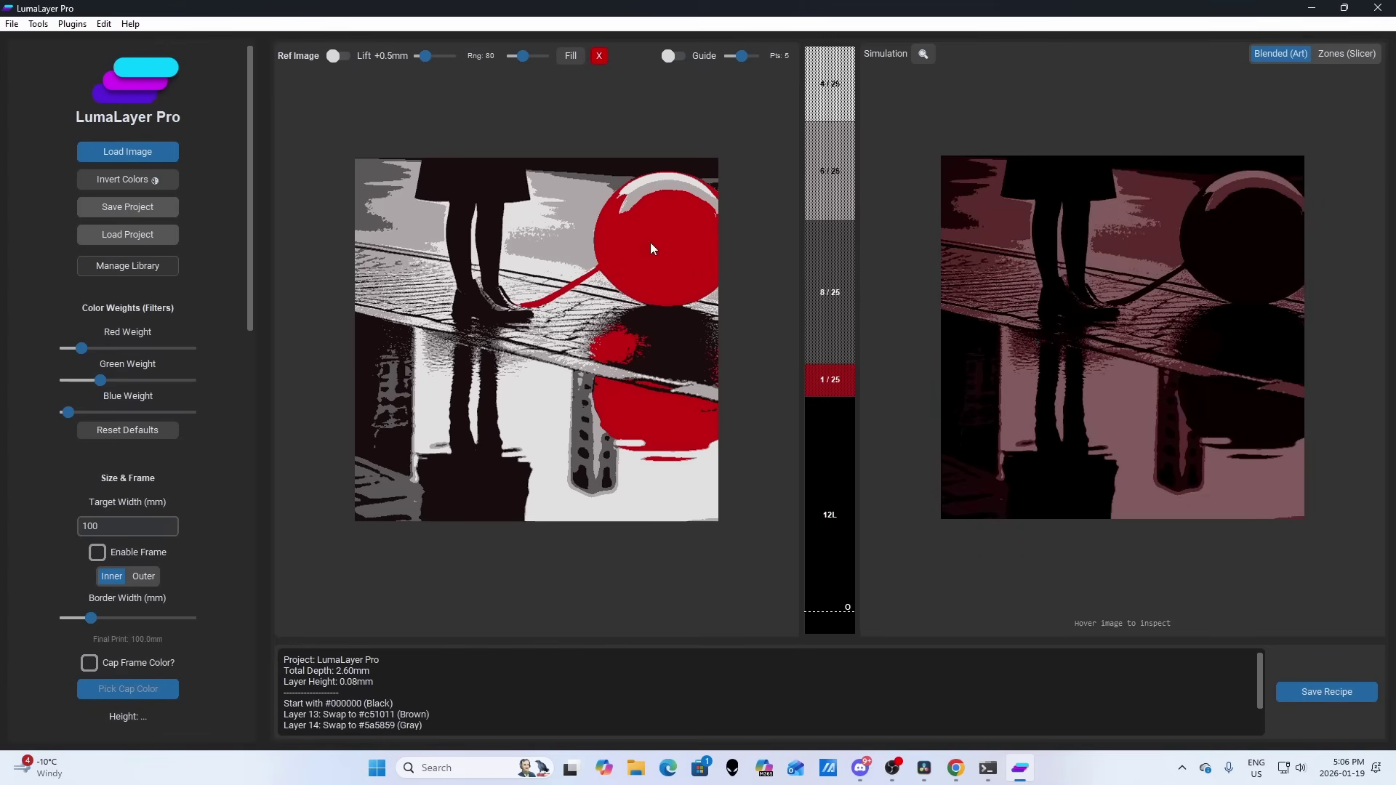
left_click(1378, 54)
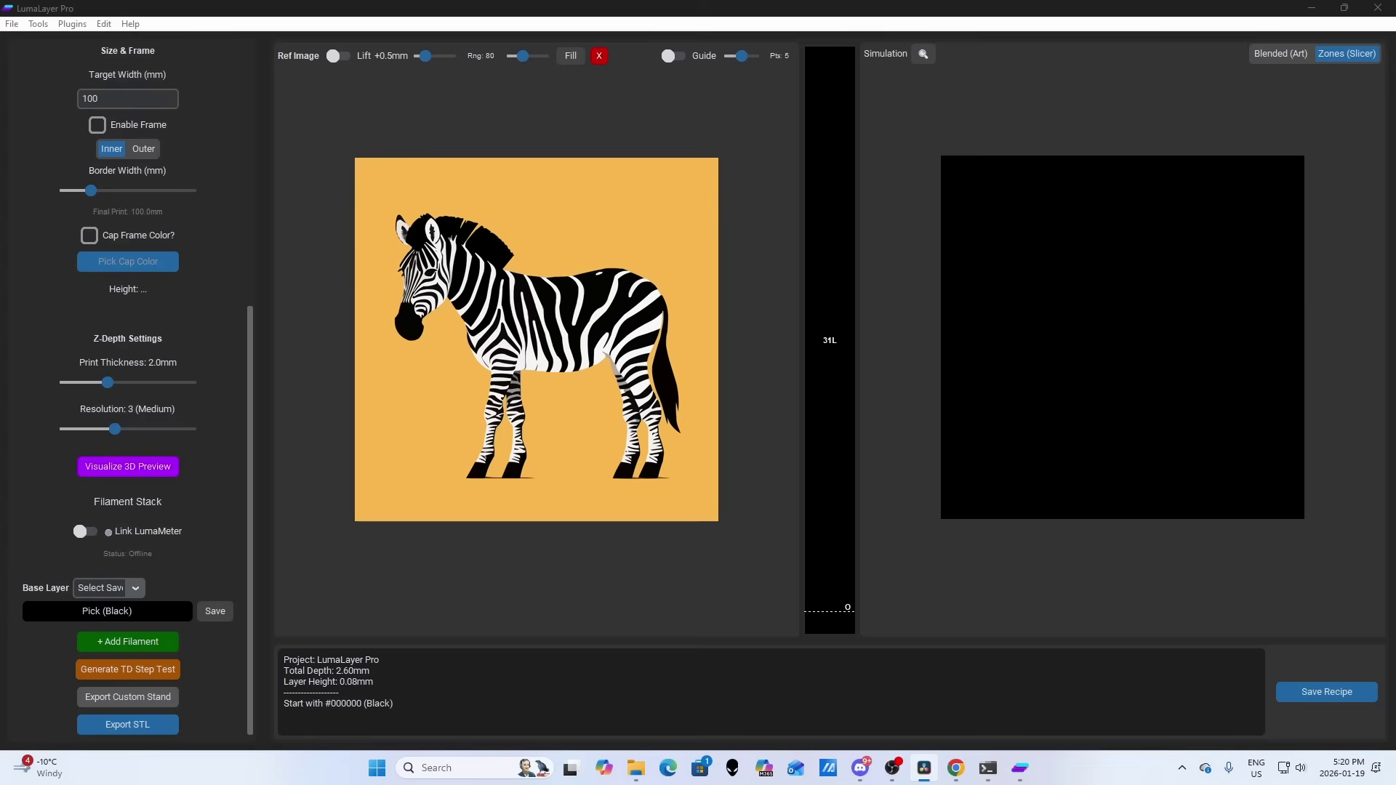
- Add gold and white filament layers and restyle the zebra with the Starry_Night AI style
left_click(671, 490)
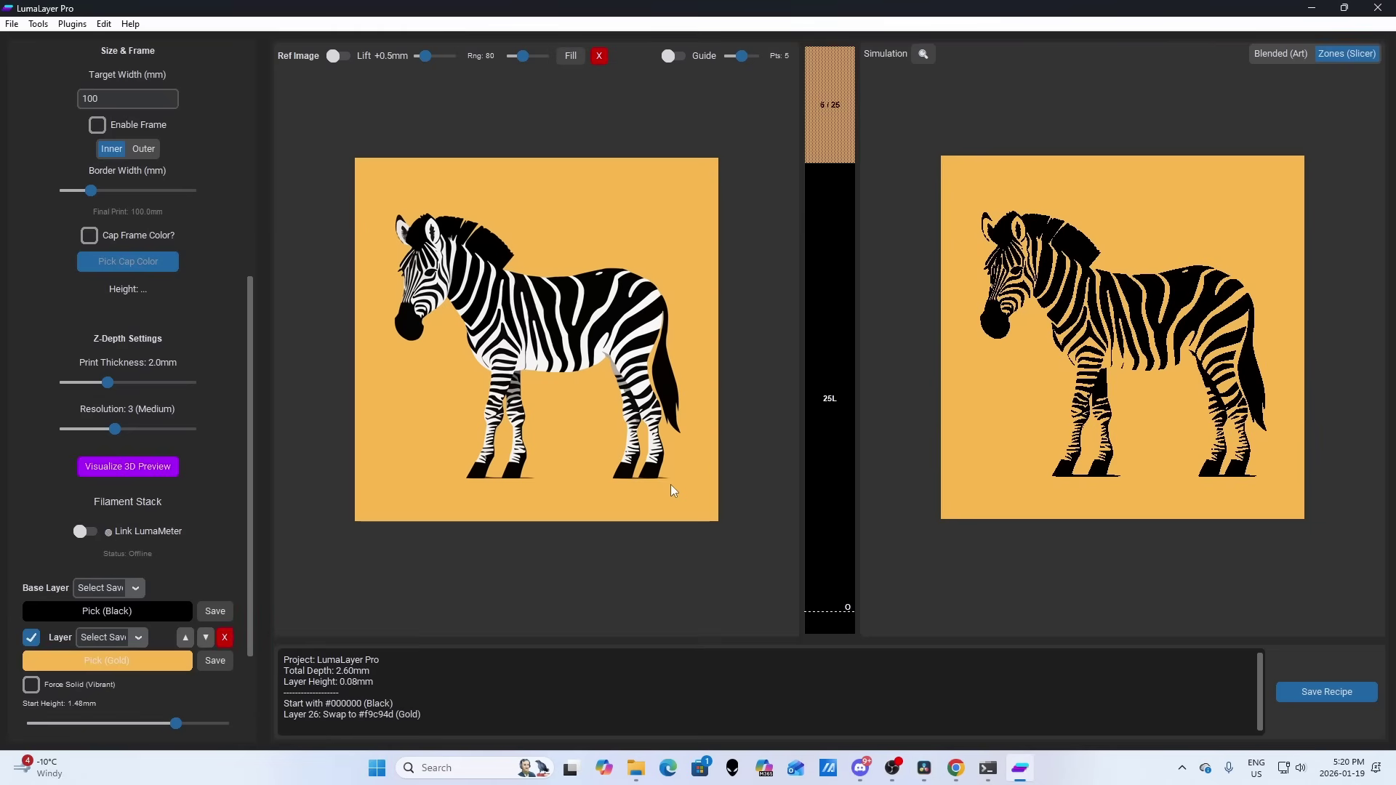
left_click(601, 359)
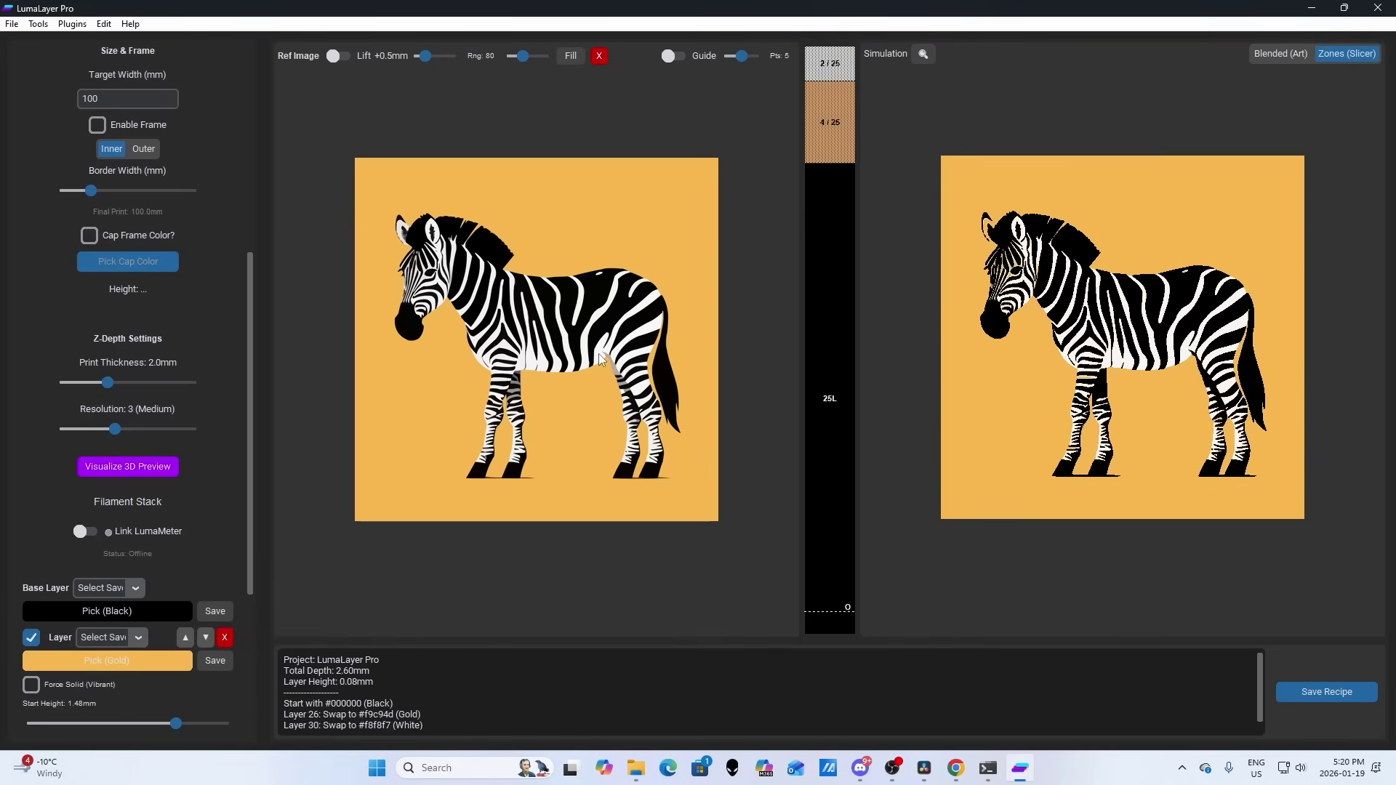
left_click(72, 24)
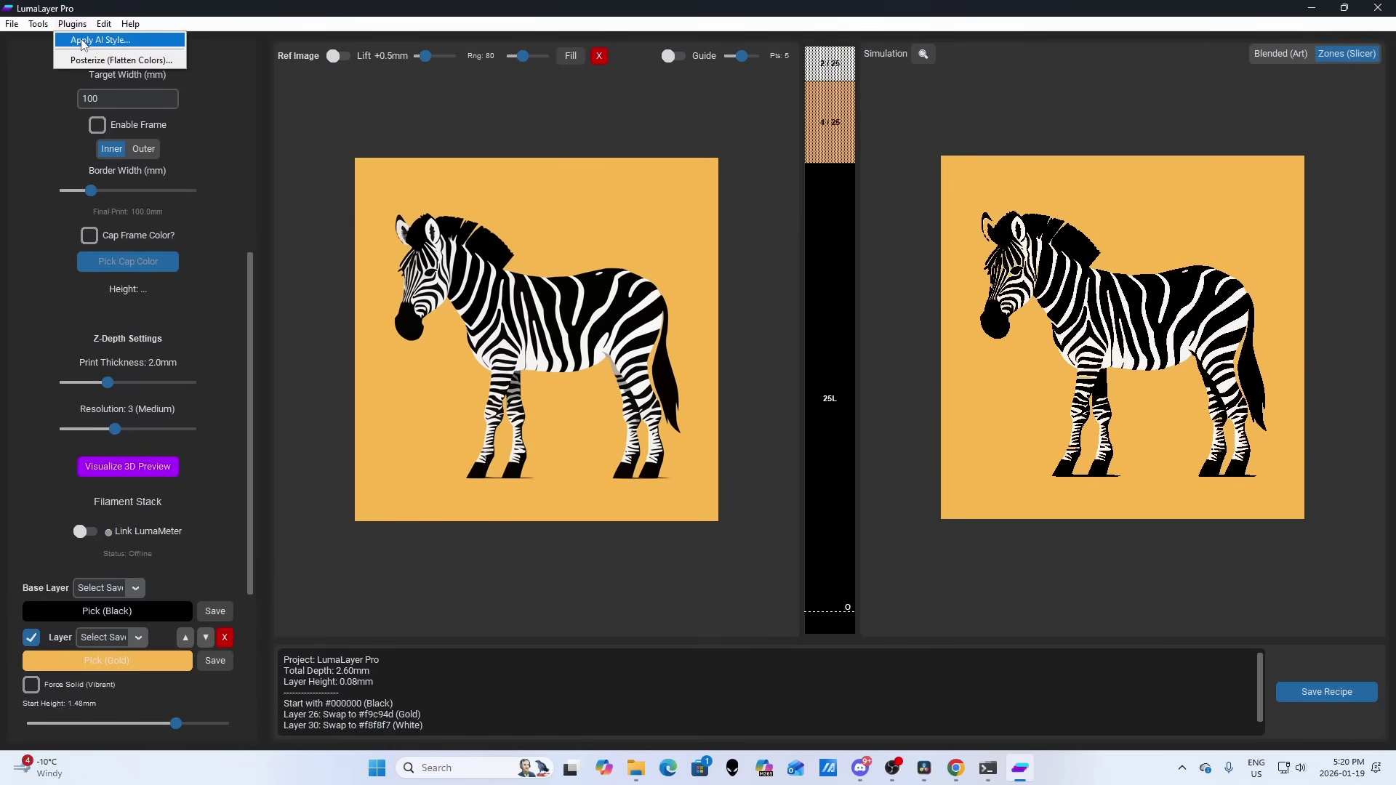
left_click(102, 38)
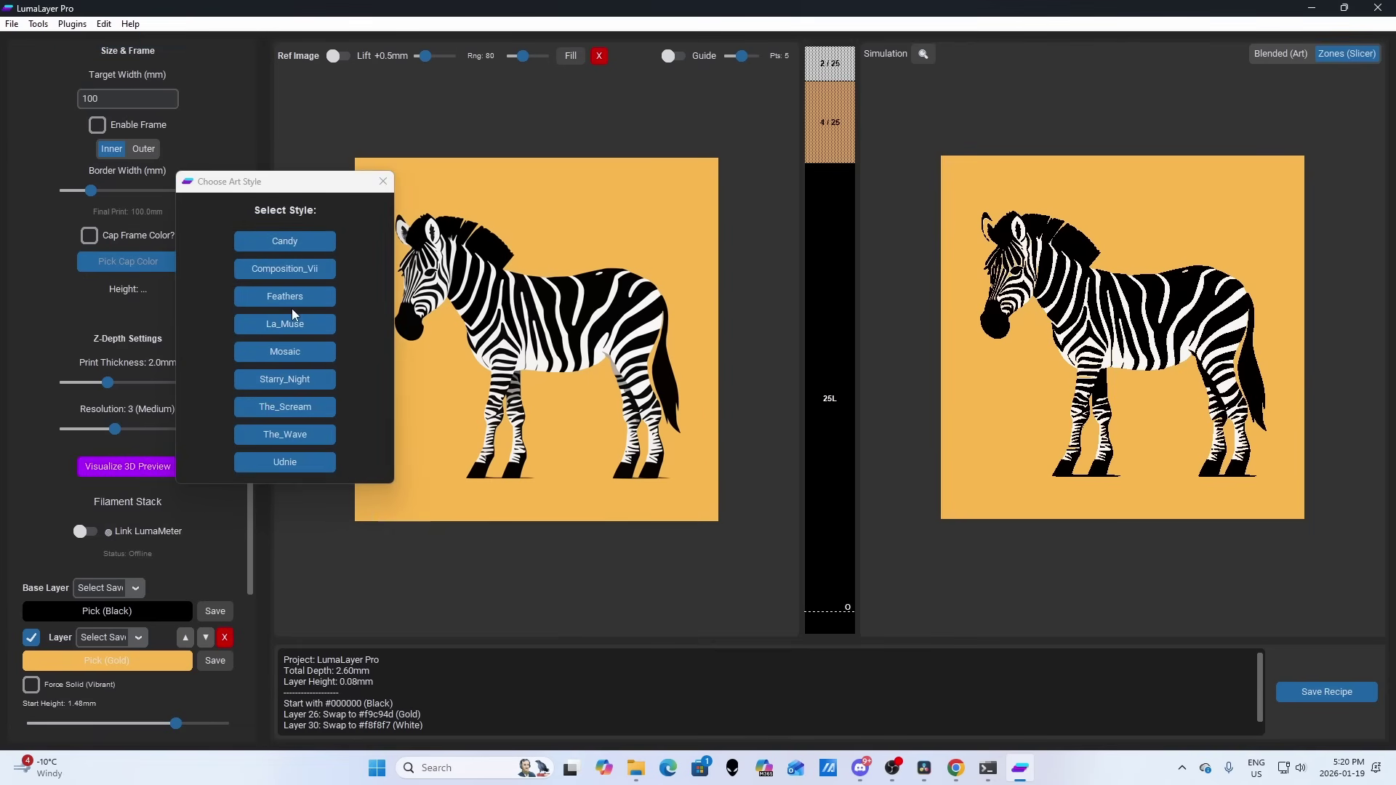
left_click(294, 384)
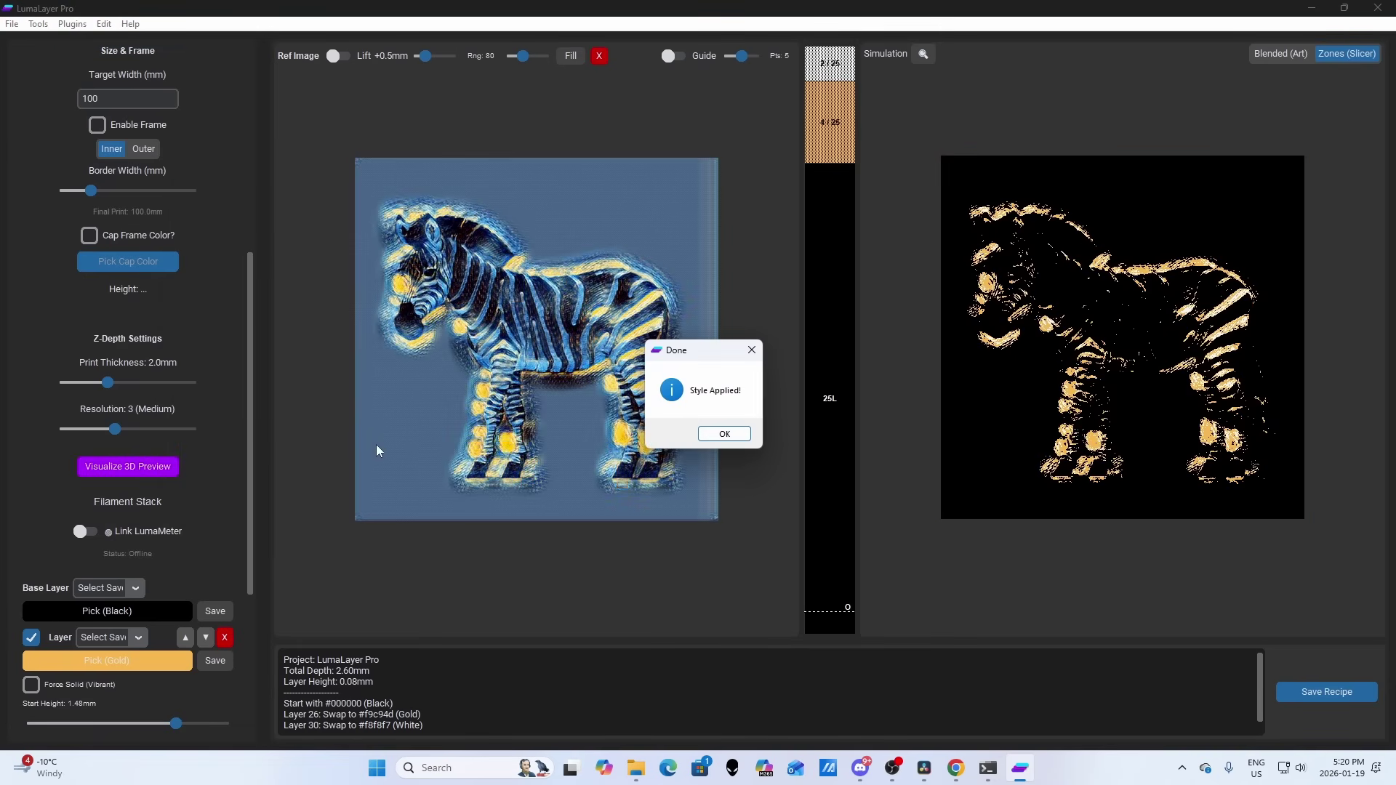
left_click(724, 433)
- Re-match the gold filament and add a gray layer for the blue-gray background
left_click(624, 440)
left_click(676, 239)
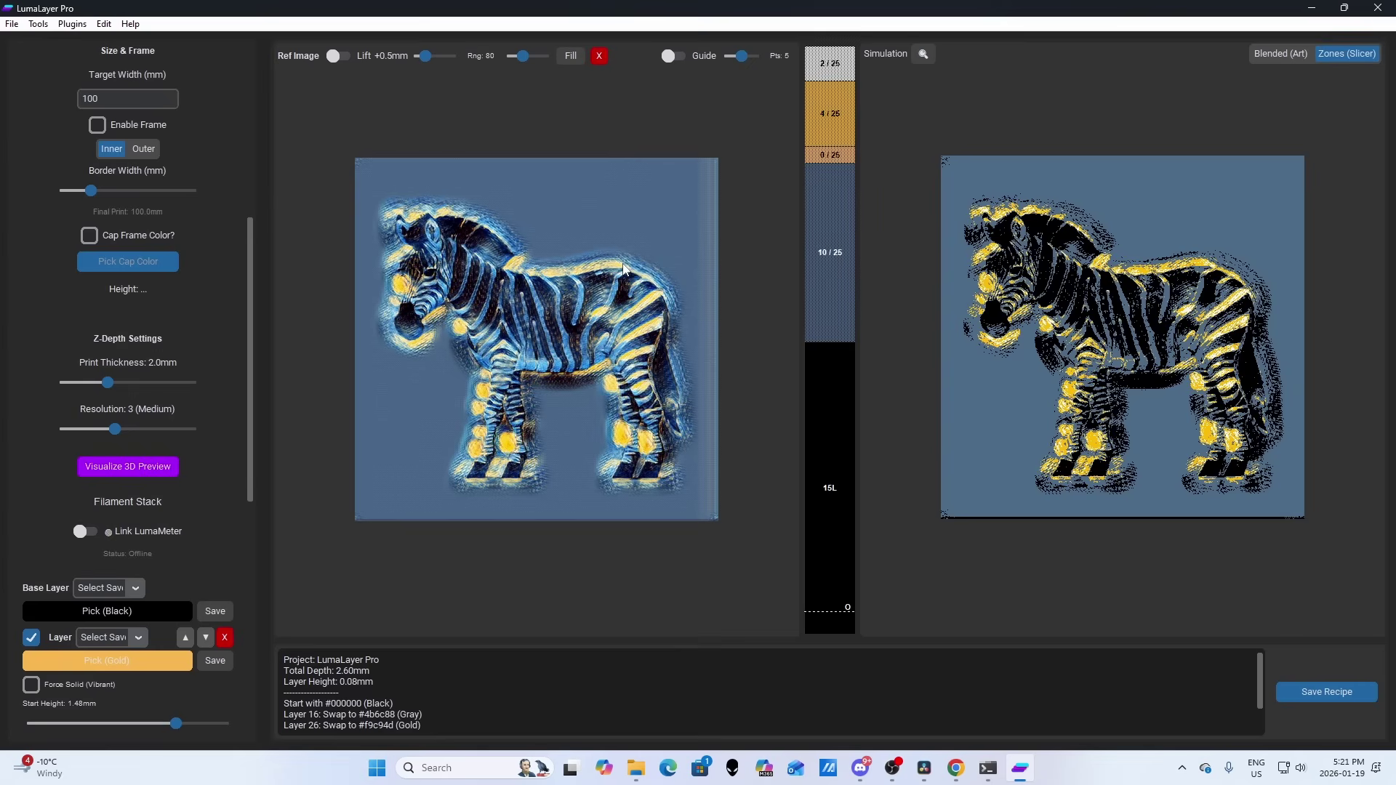
left_click(106, 25)
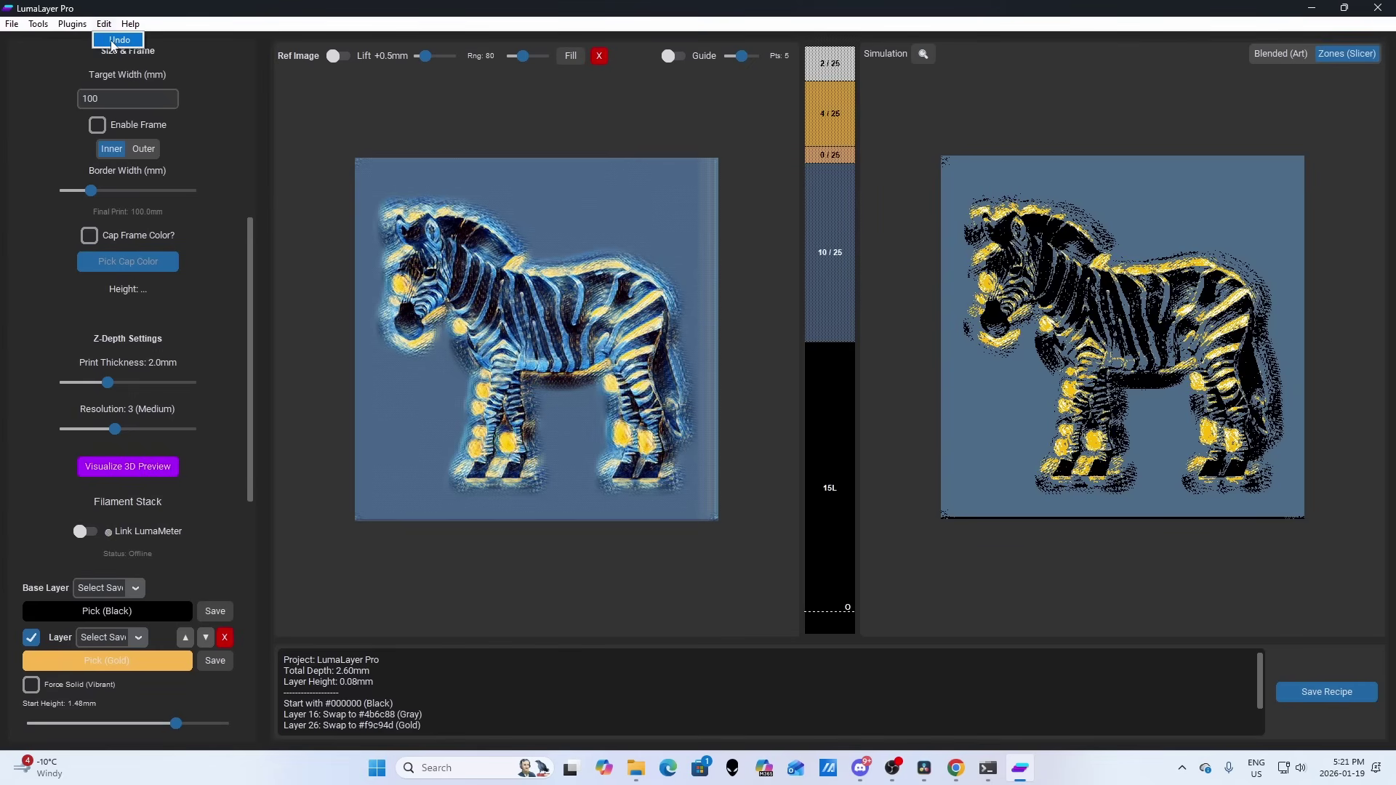
- Undo the Starry_Night styling and try the Candy AI style instead
left_click(113, 40)
left_click(72, 24)
left_click(81, 42)
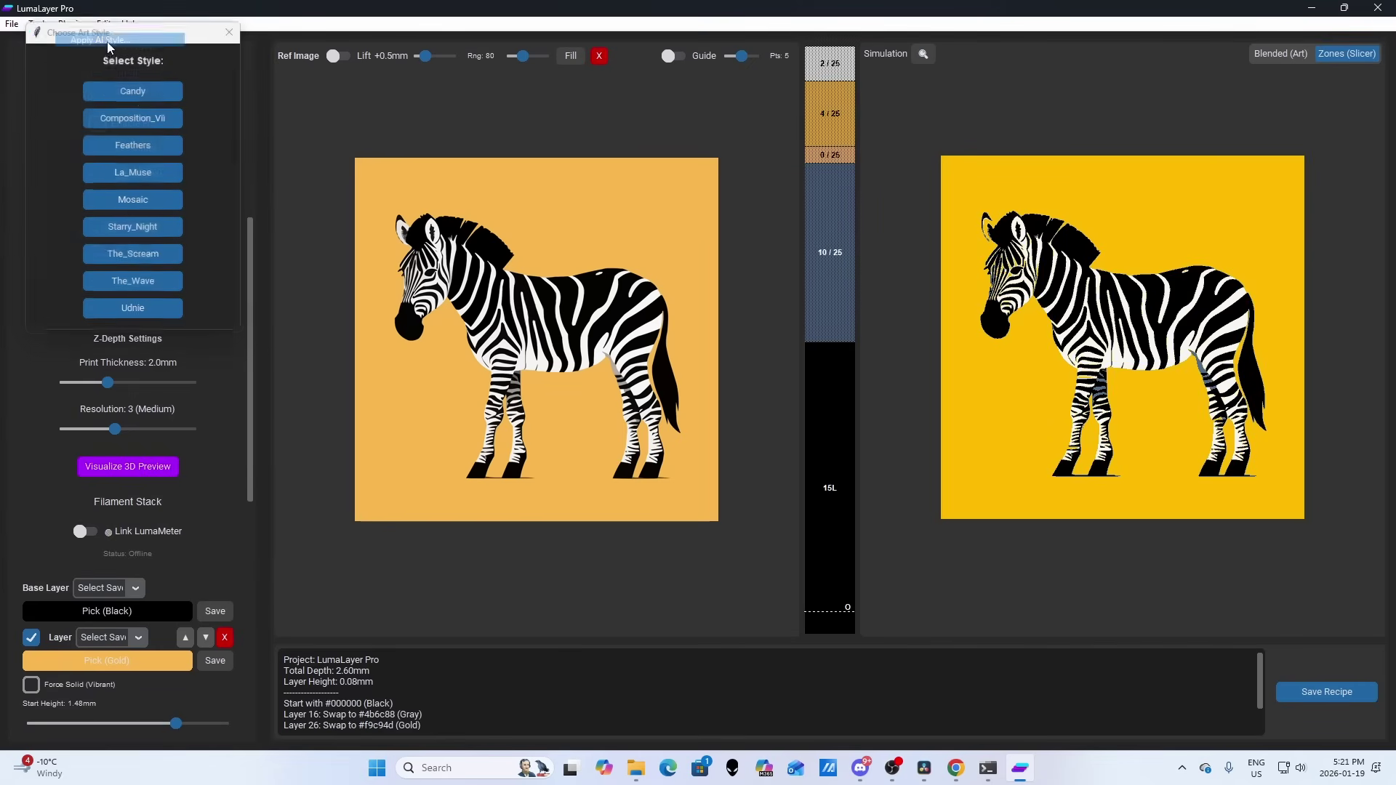
left_click(141, 97)
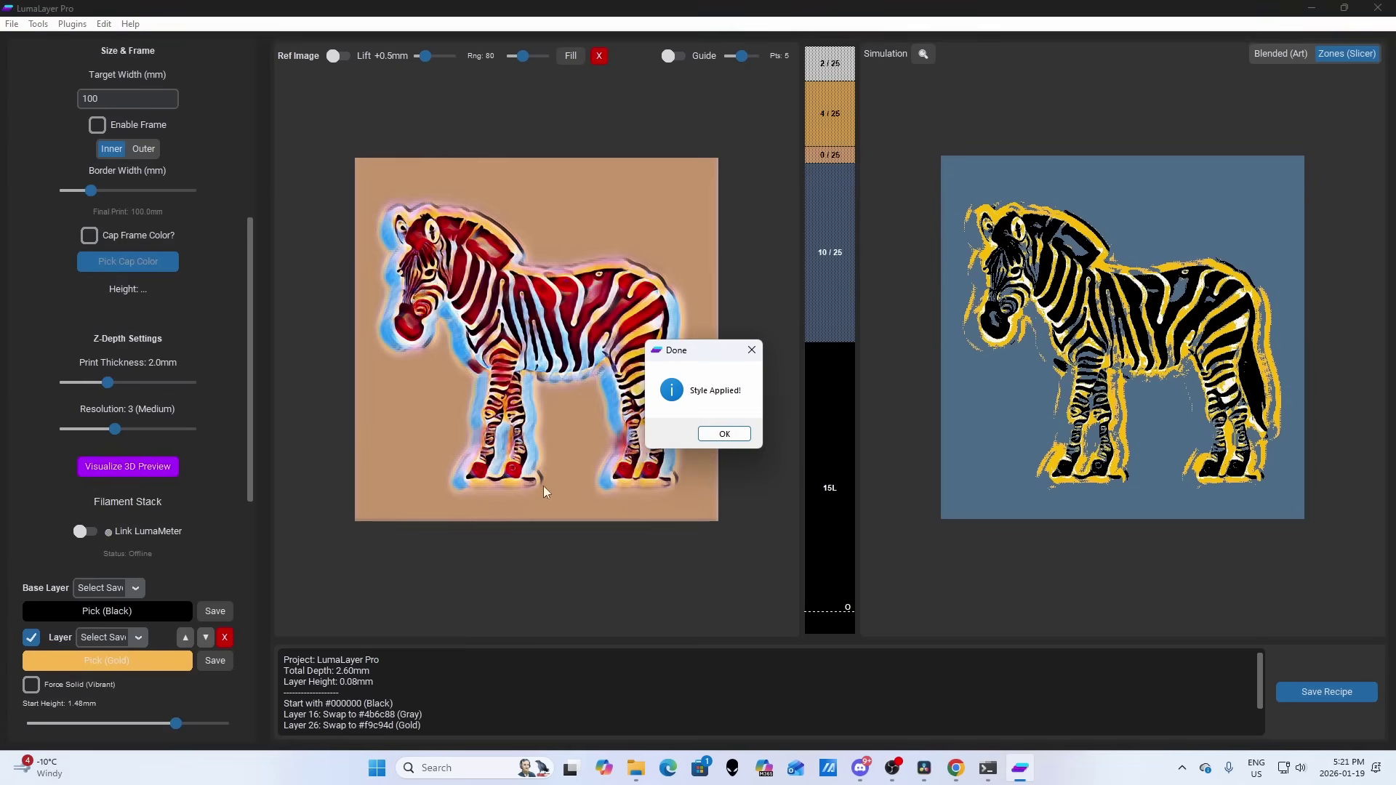
left_click(724, 436)
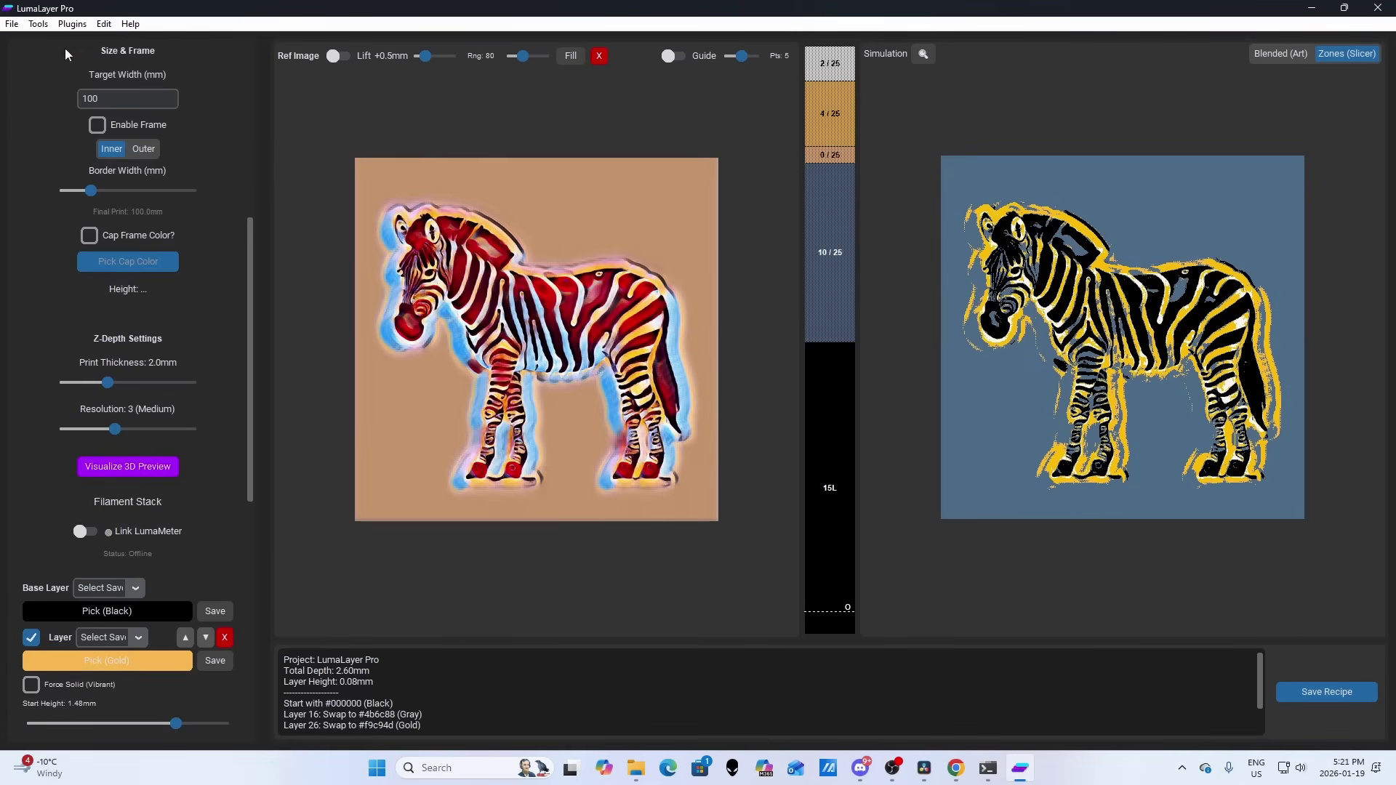
- Undo the Candy styling and apply the Feathers AI style
left_click(70, 24)
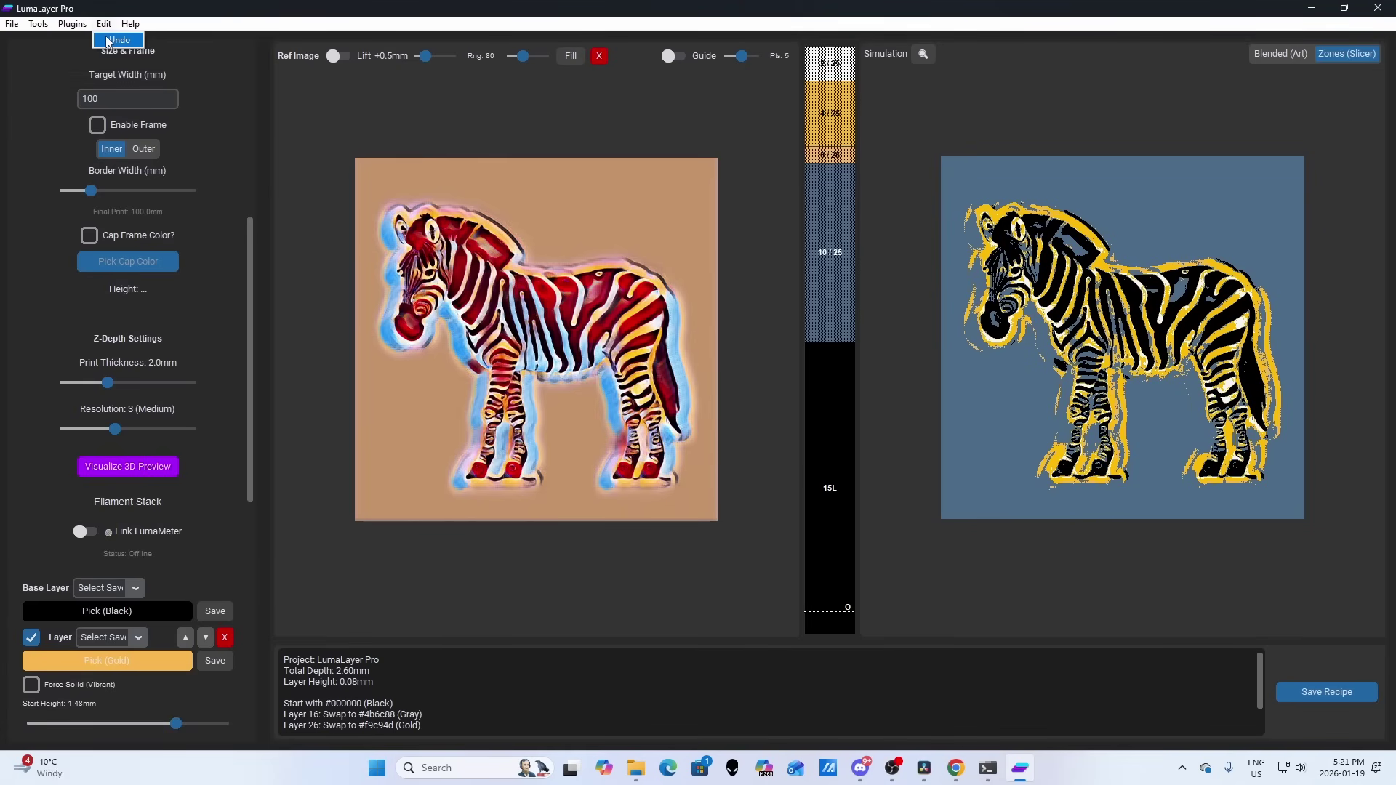
left_click(118, 40)
left_click(71, 24)
left_click(86, 42)
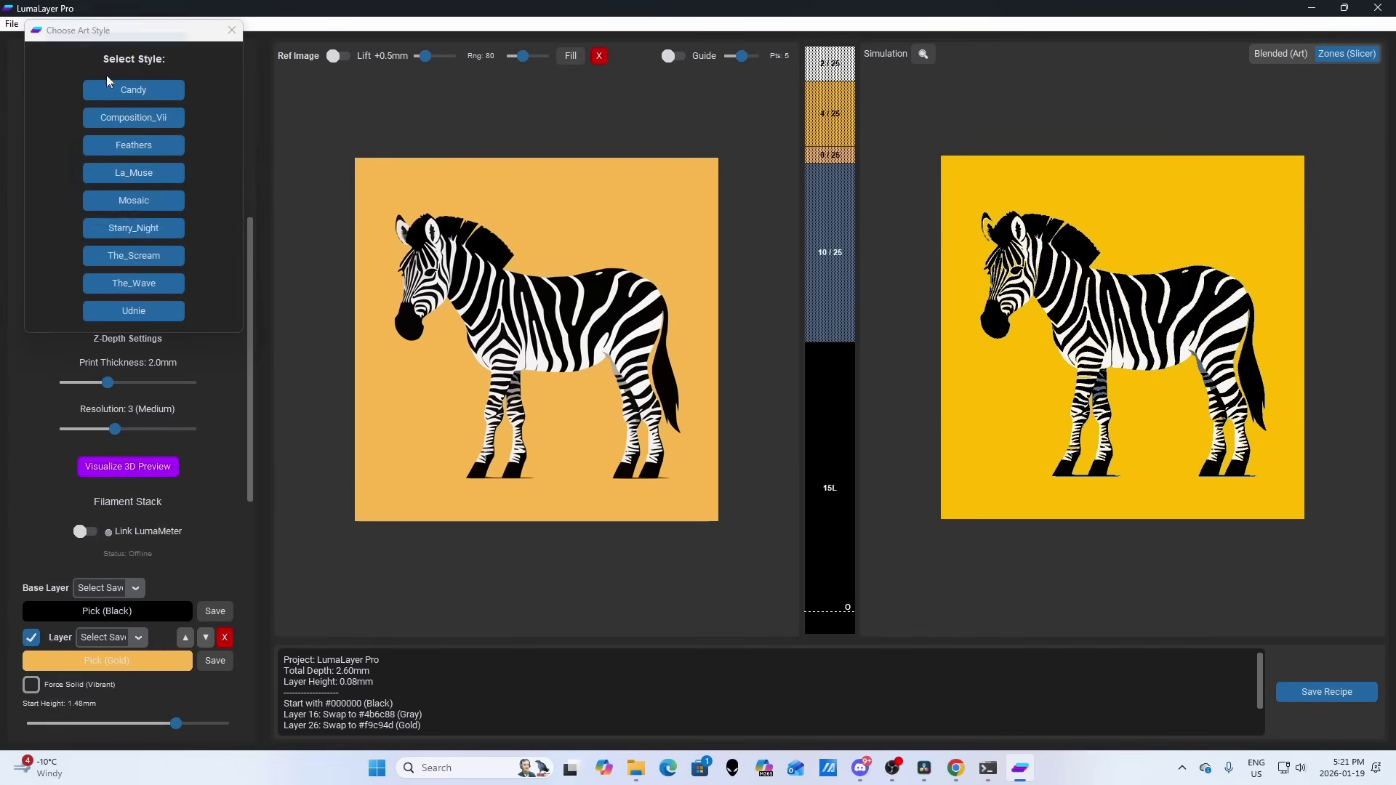
left_click(144, 149)
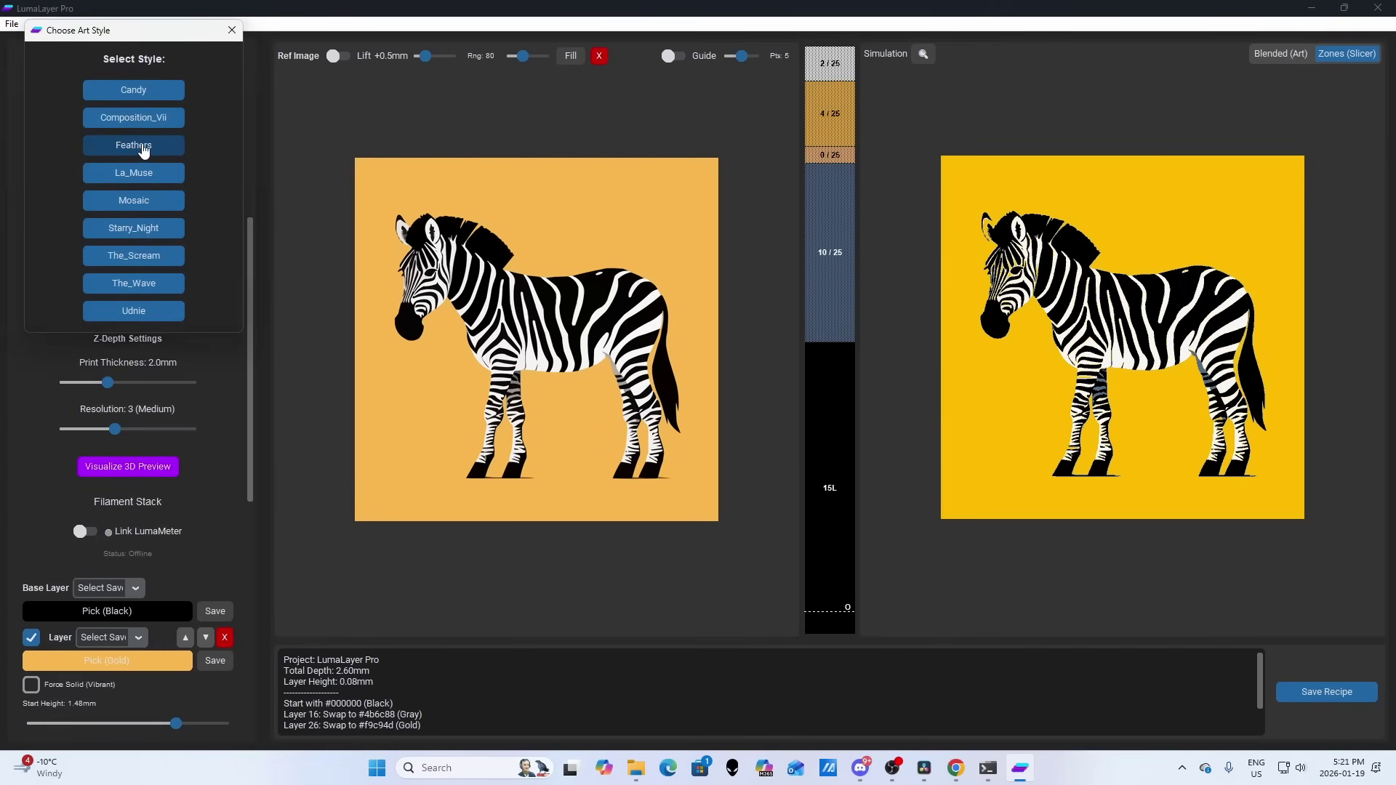
left_click(734, 439)
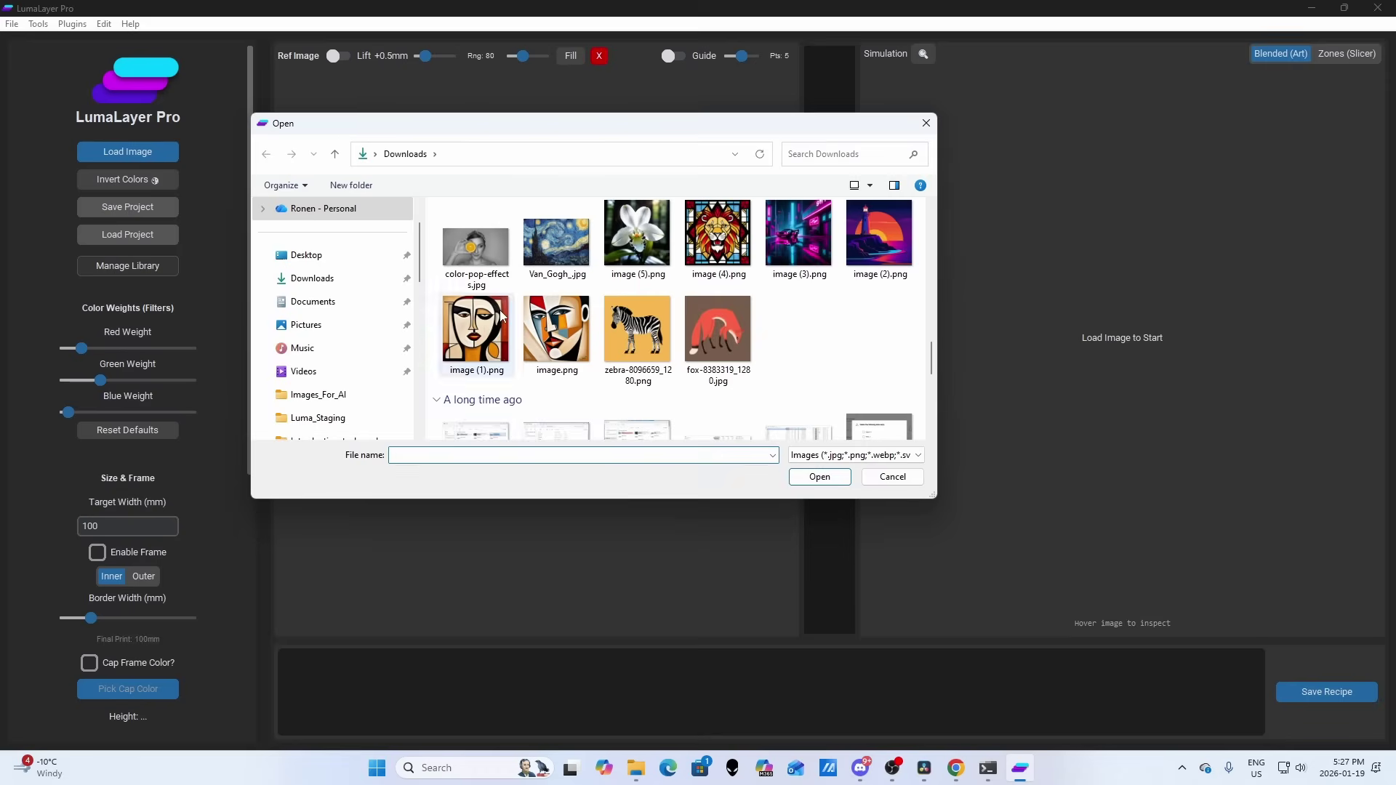
- Load image (1).png, the cubist face, and preview it in Flat Art Studio with Colors 5
double_click(500, 313)
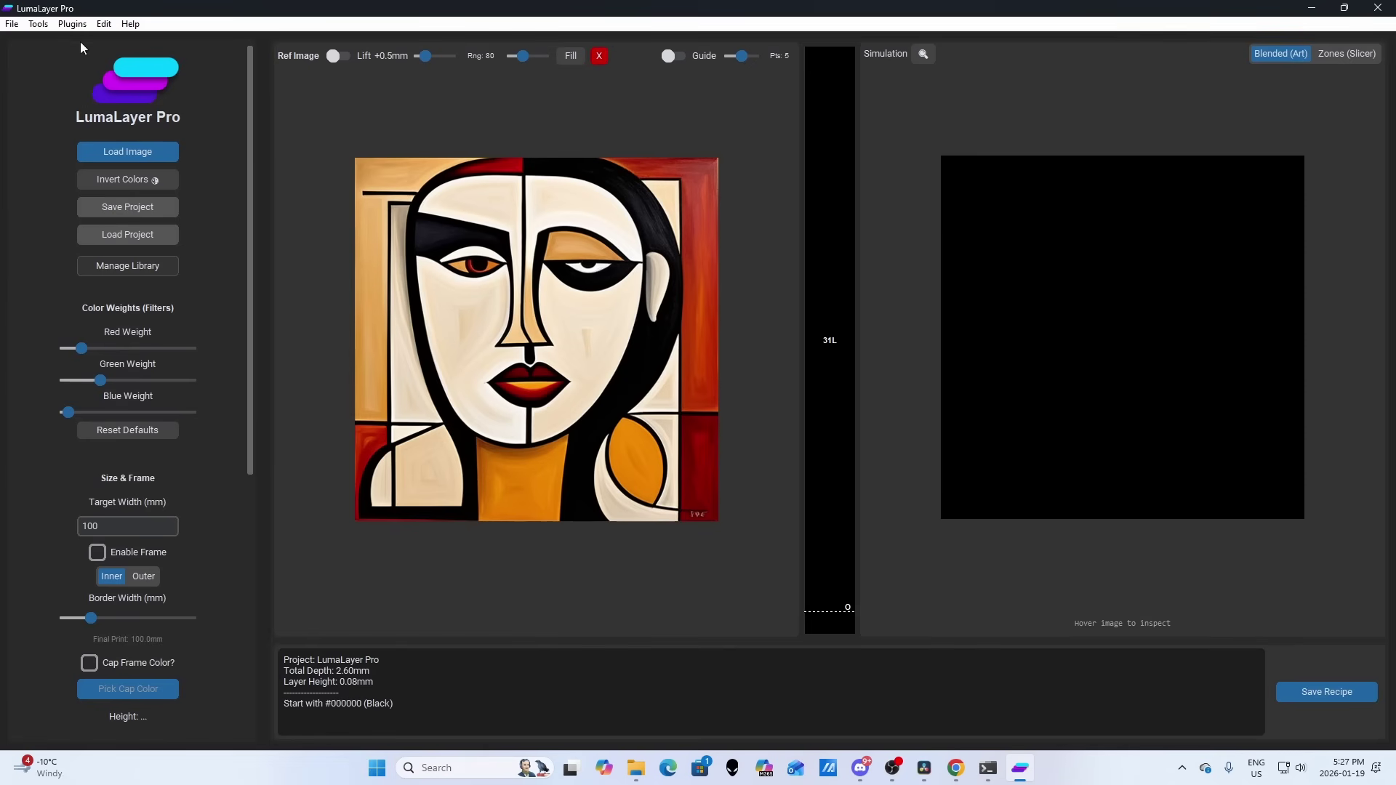
left_click(33, 27)
left_click(46, 44)
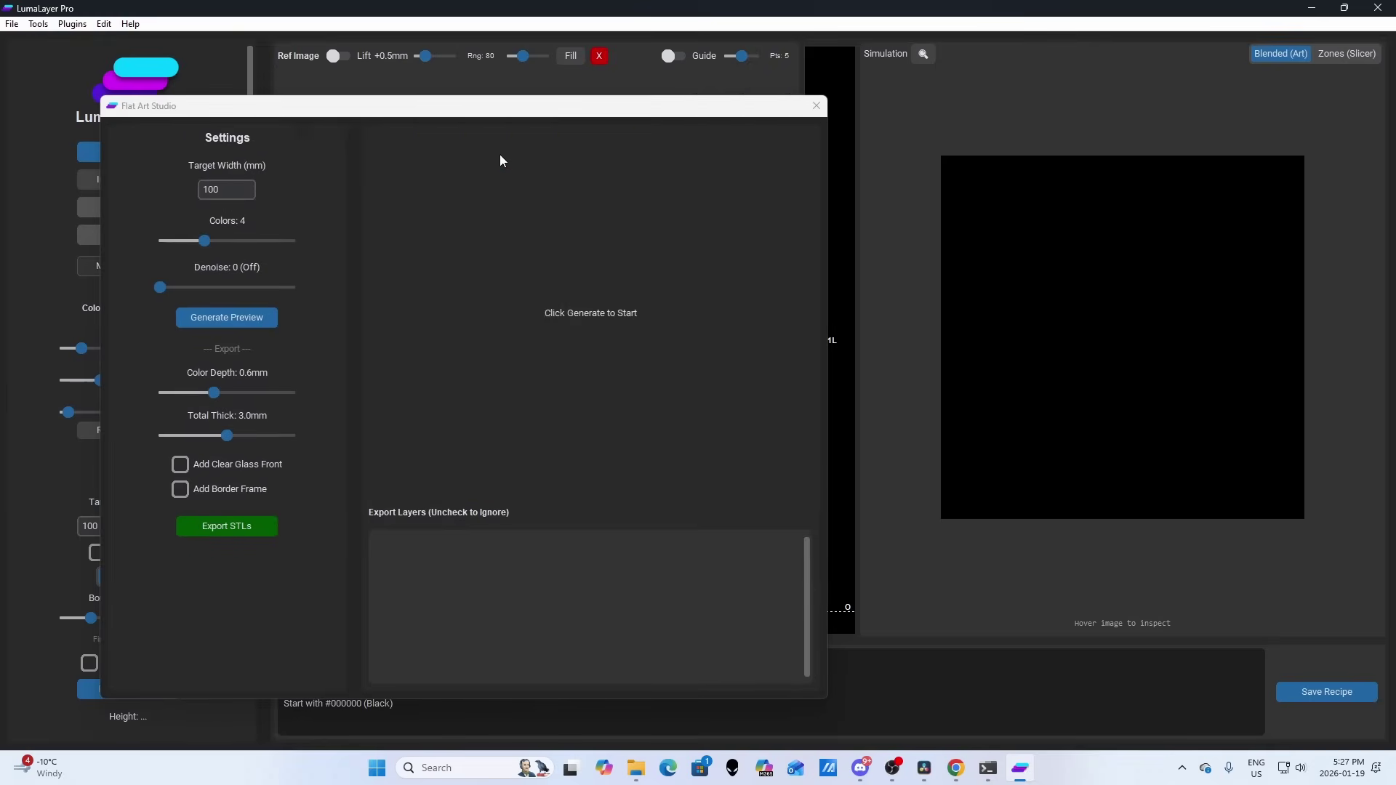
left_click_drag(533, 113, 609, 77)
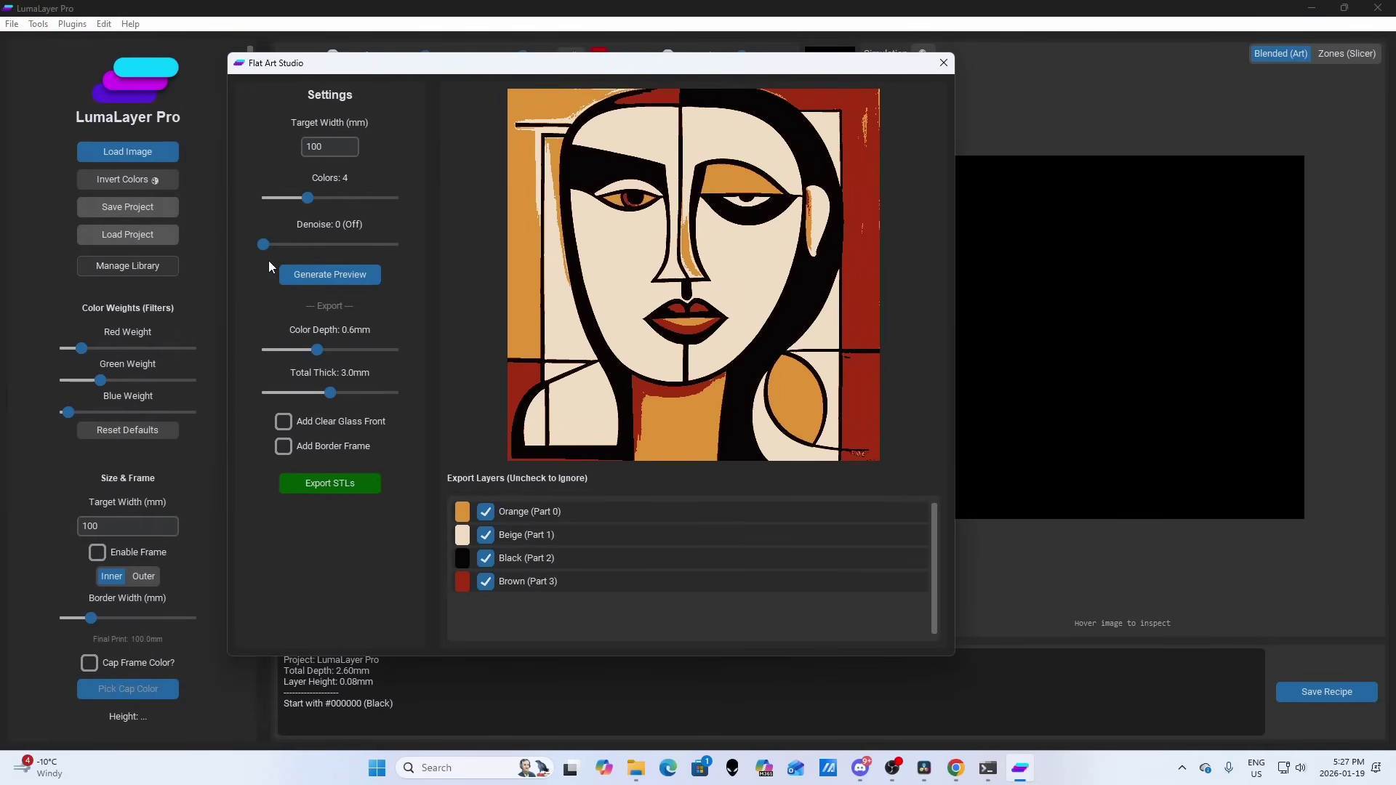
left_click_drag(613, 66, 674, 87)
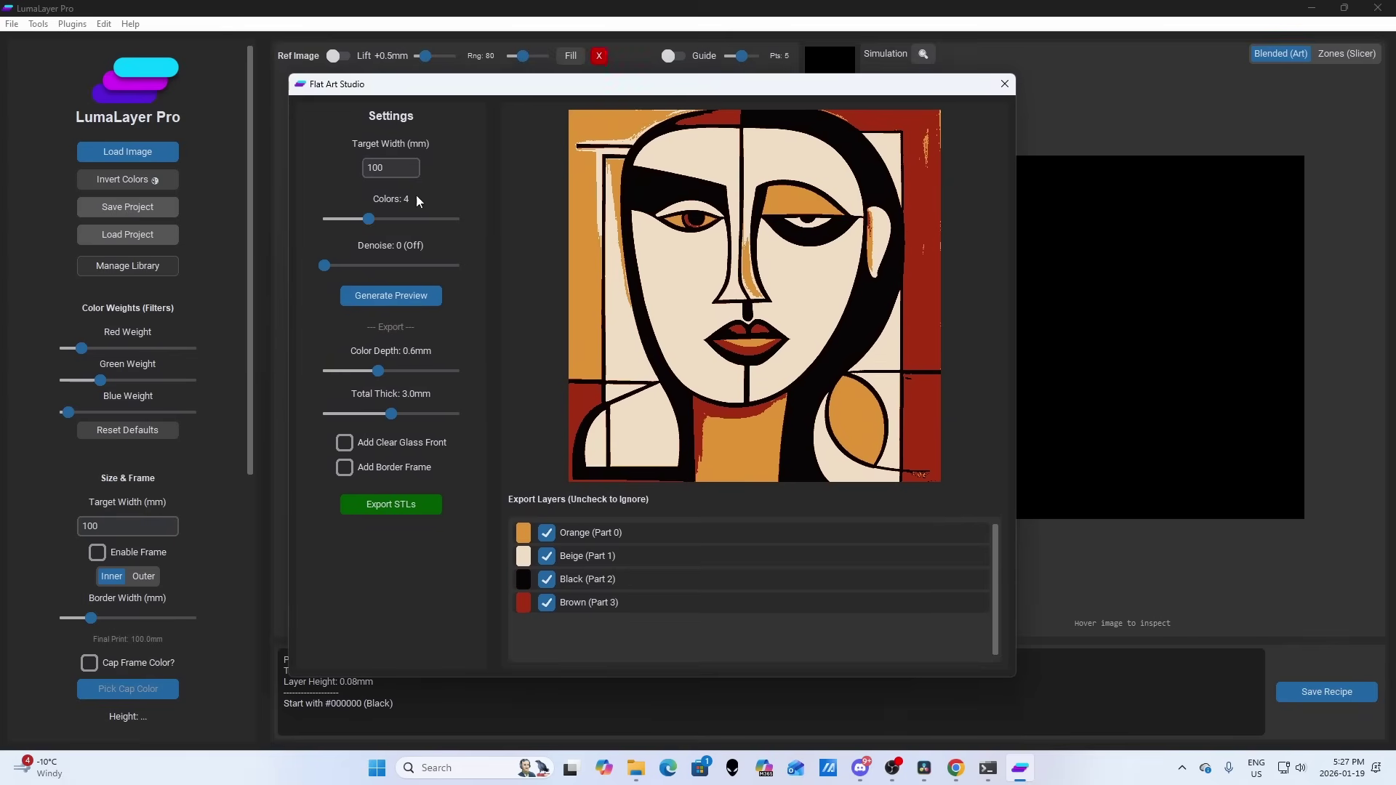
left_click_drag(367, 224, 382, 222)
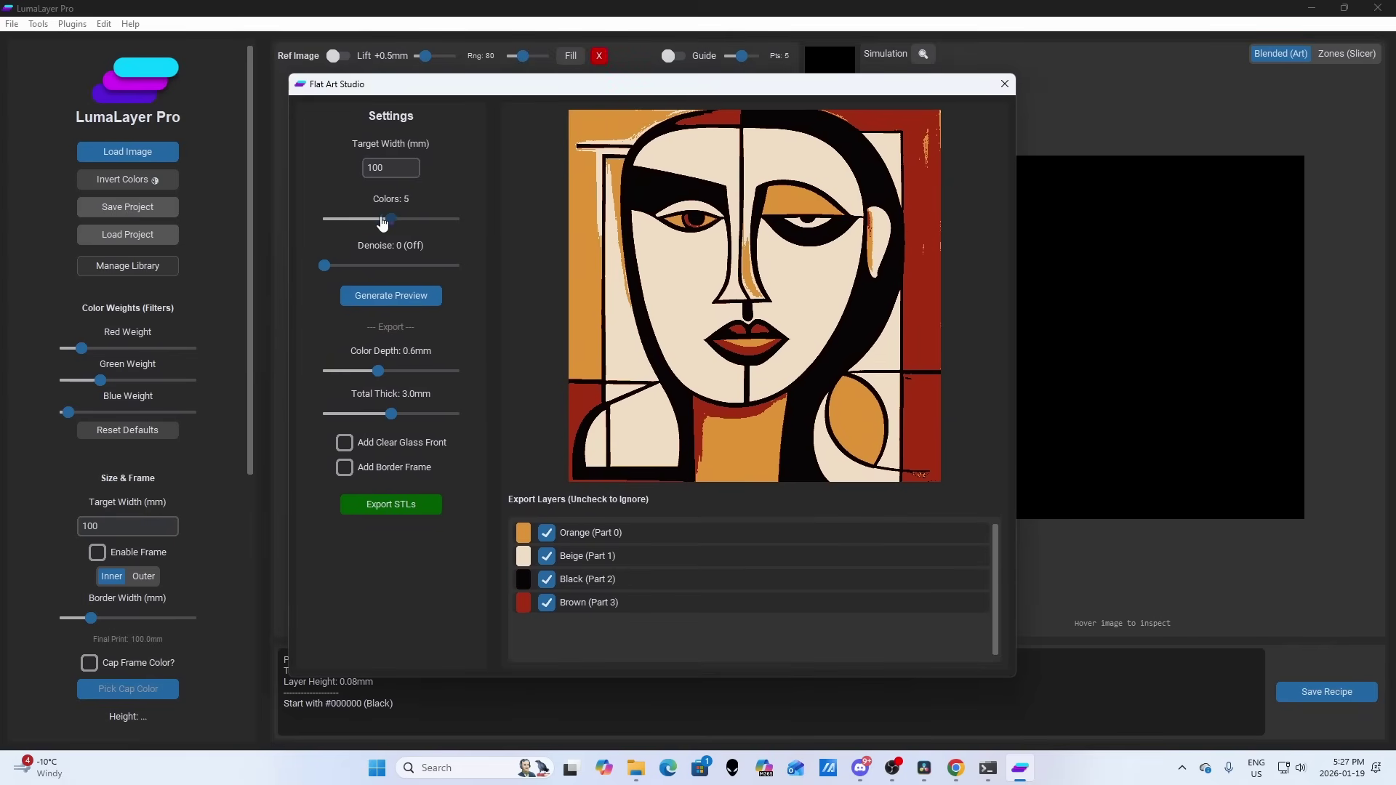
left_click(382, 304)
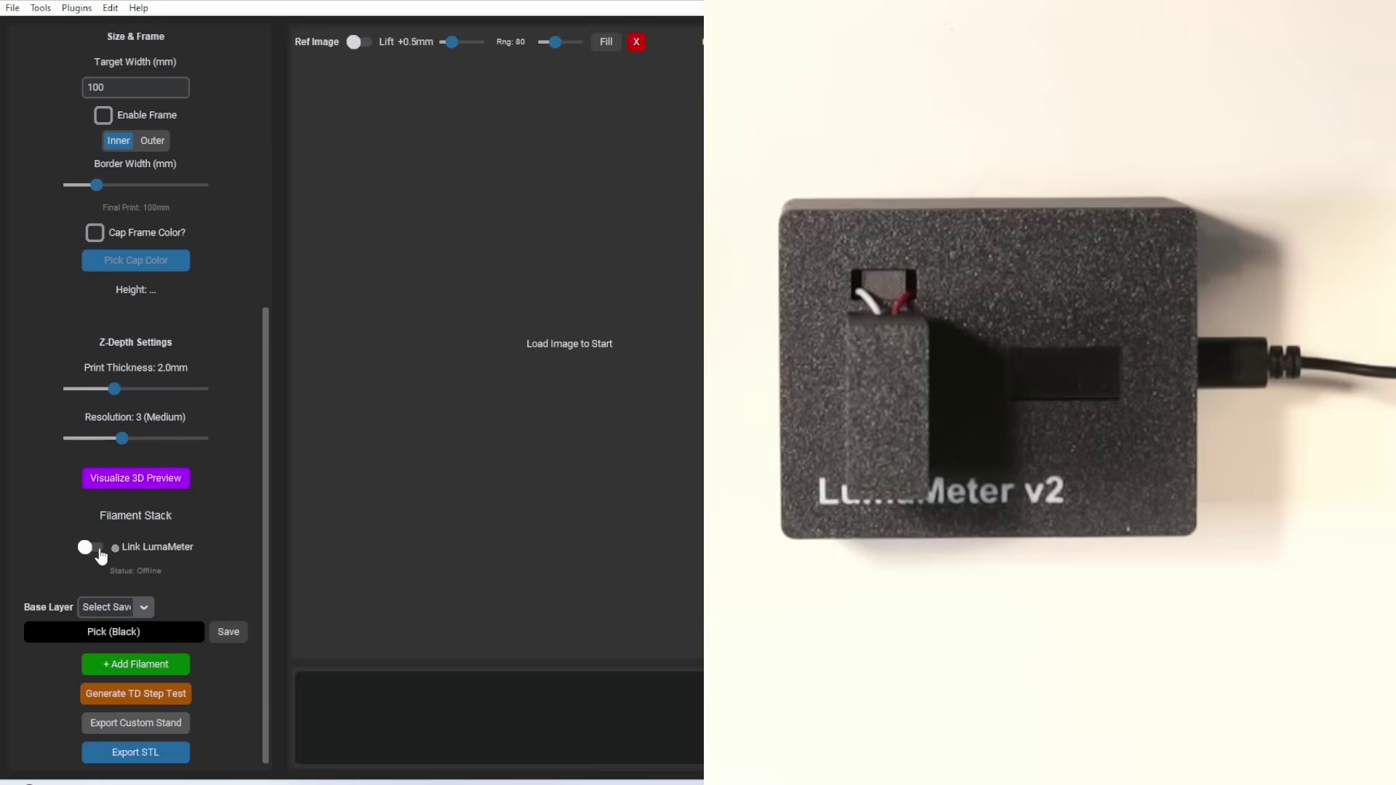
- Link the LumaMeter and replace the scanned pink filament layer with a fresh one for another scan
left_click(93, 547)
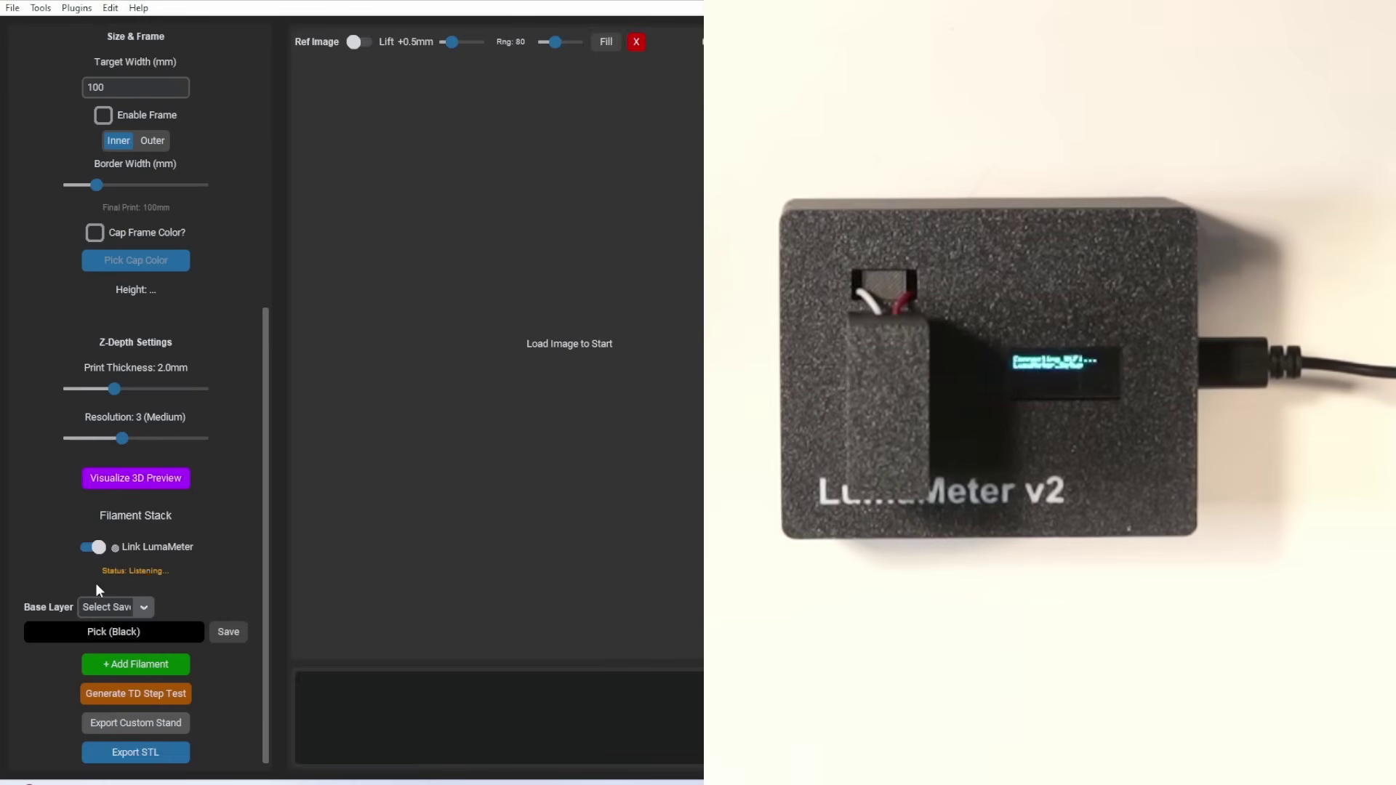
left_click(137, 666)
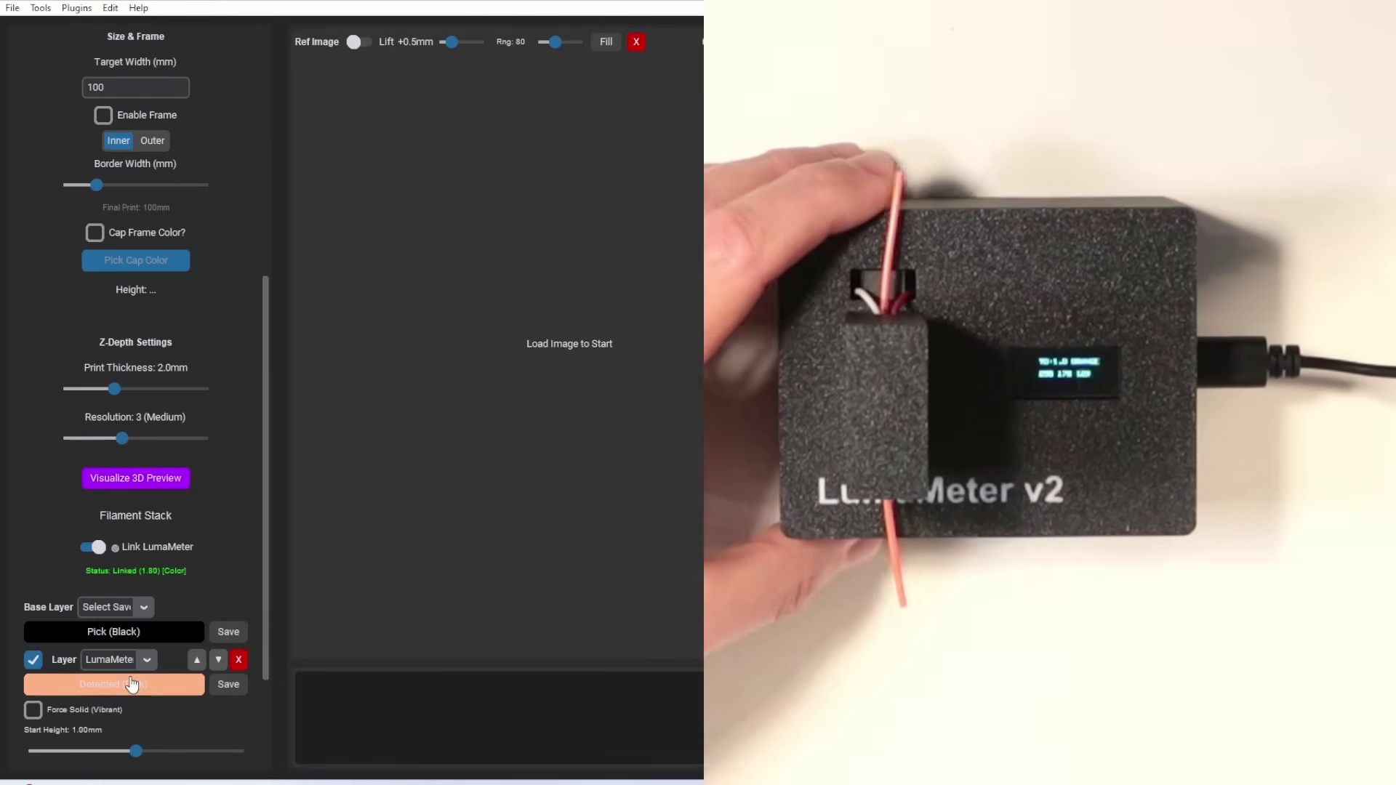
scroll(268, 575, "down", 2)
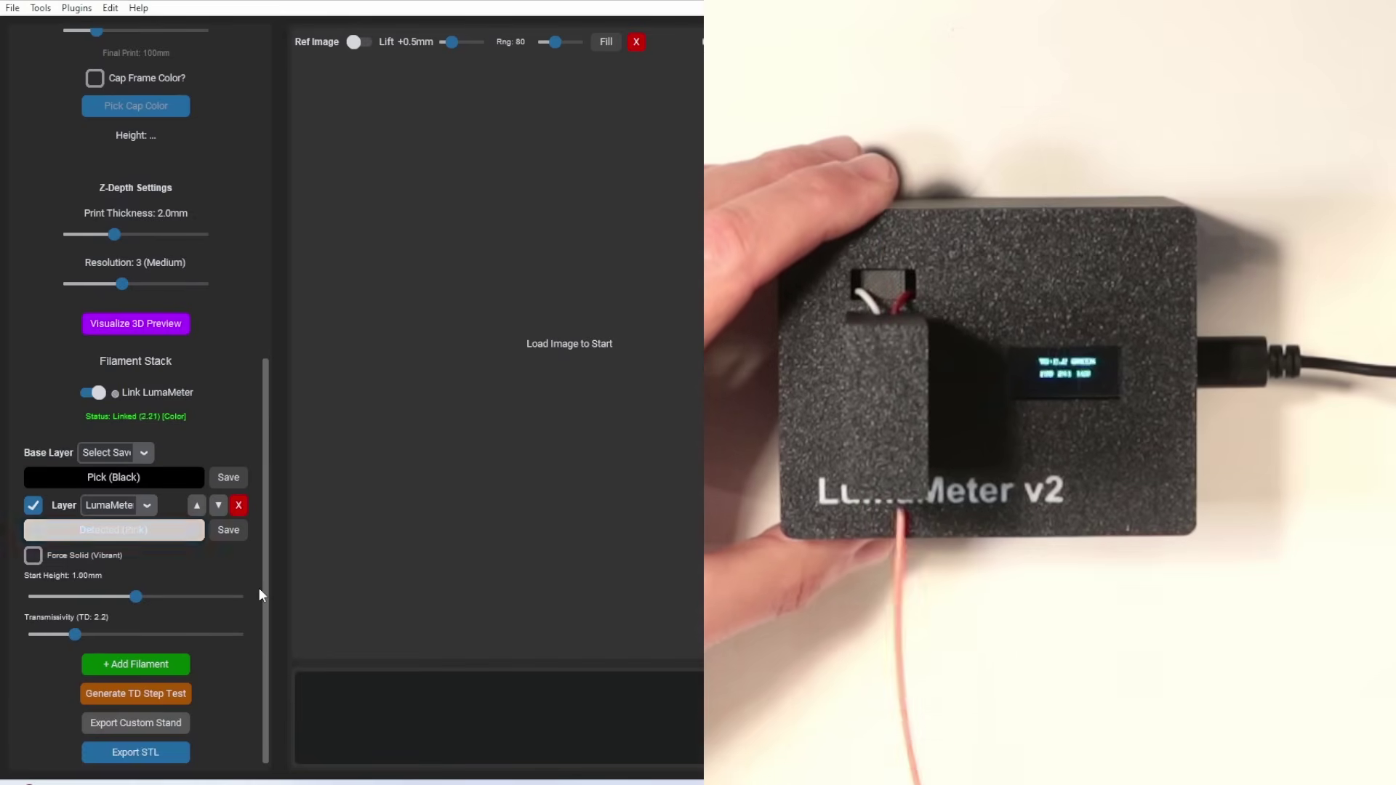
left_click(238, 506)
left_click(130, 663)
scroll(211, 720, "down", 2)
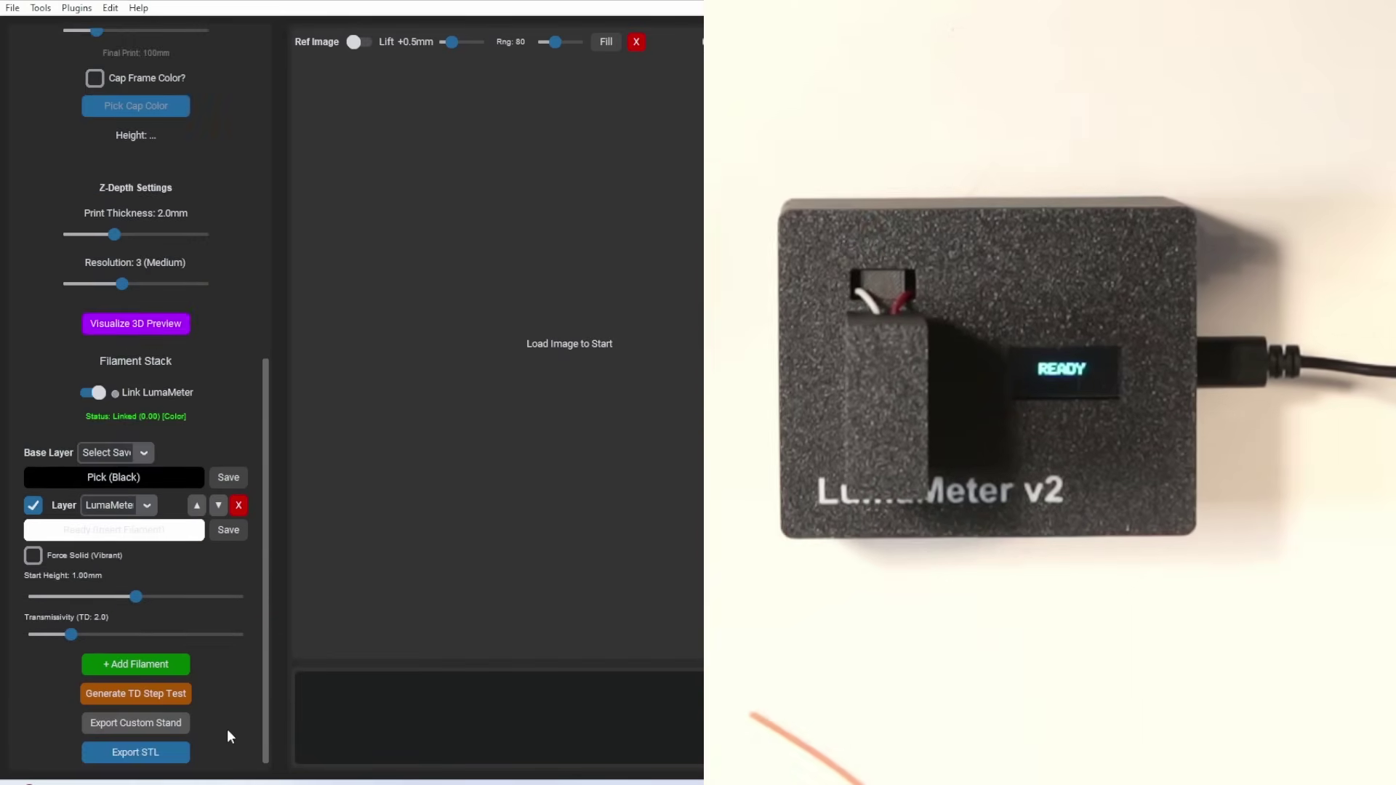